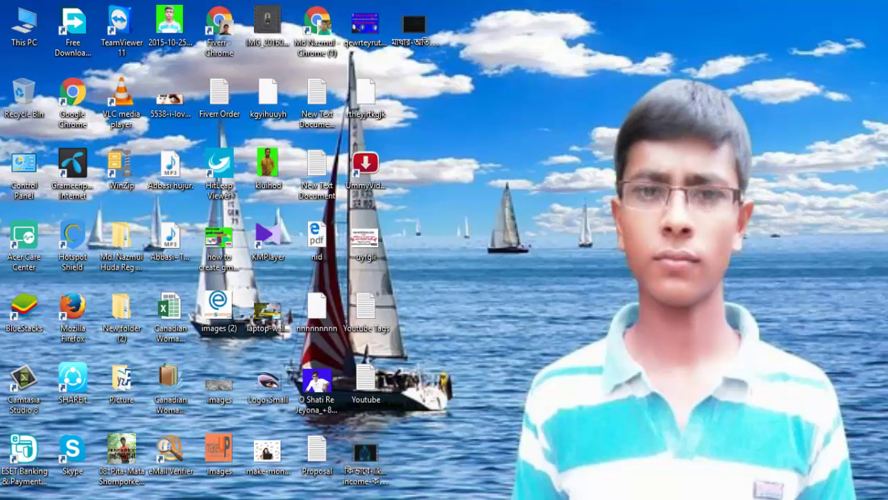
Step: Open Chrome and go to the Online Incomebd blog's post list in Blogger
double_click(322, 19)
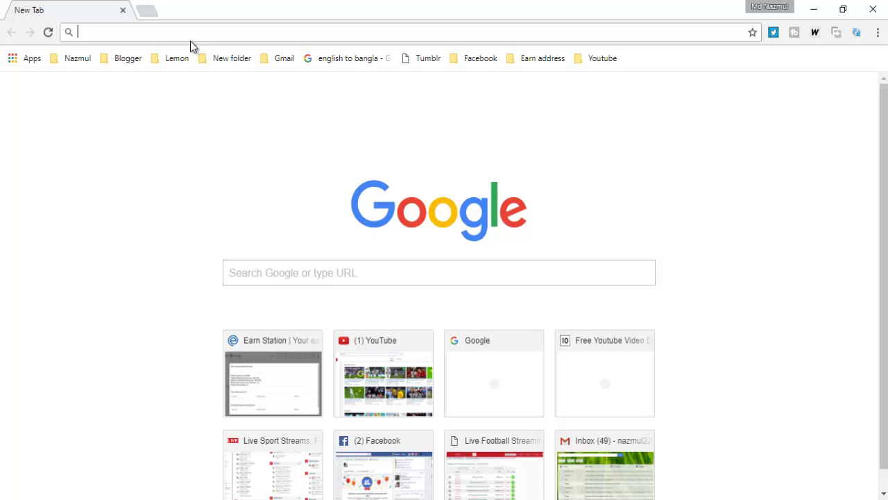
type("b")
key("Return")
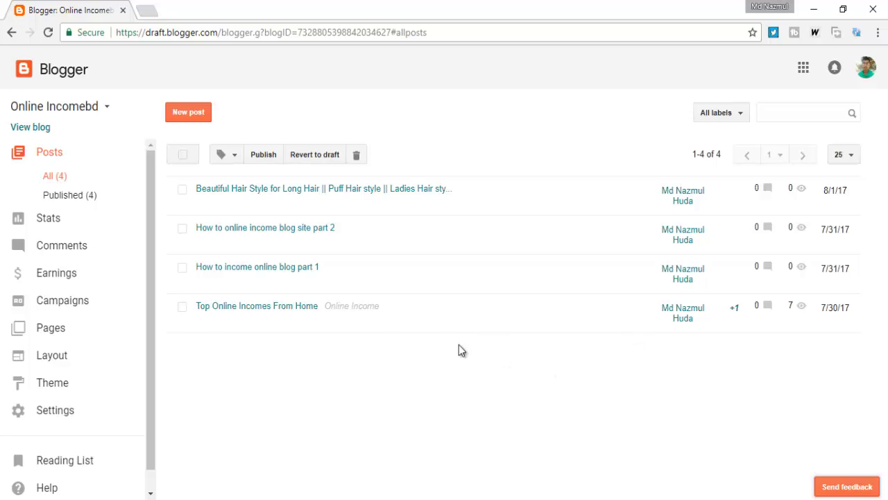
Step: Look over the post "Top Online Incomes From Home" in the editor, and review the posts on the live Online Incomebd blog
left_click(312, 309)
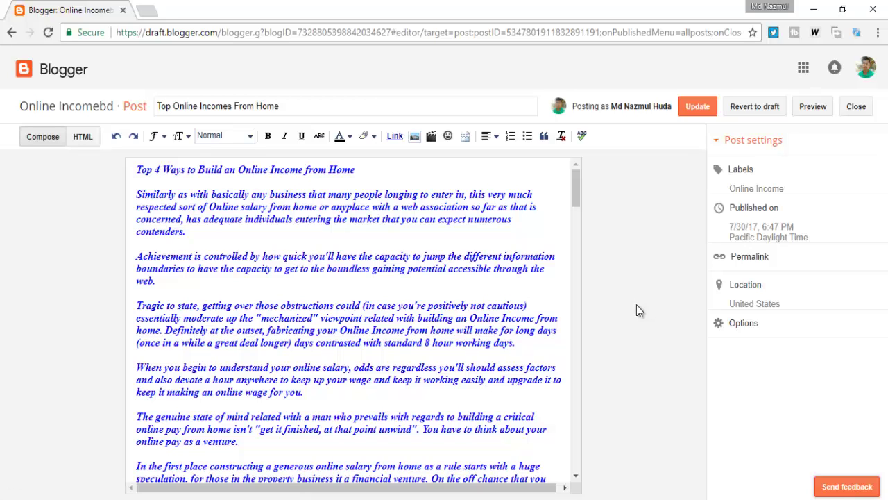
left_click(84, 72)
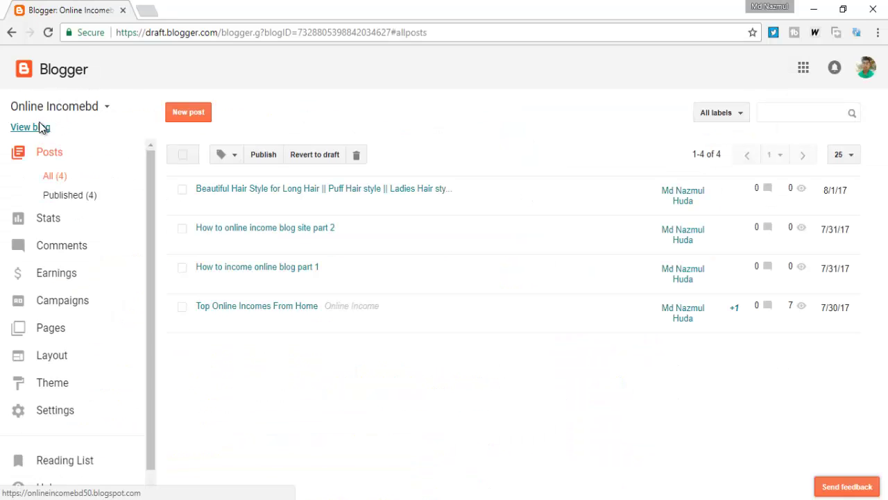
left_click(43, 125)
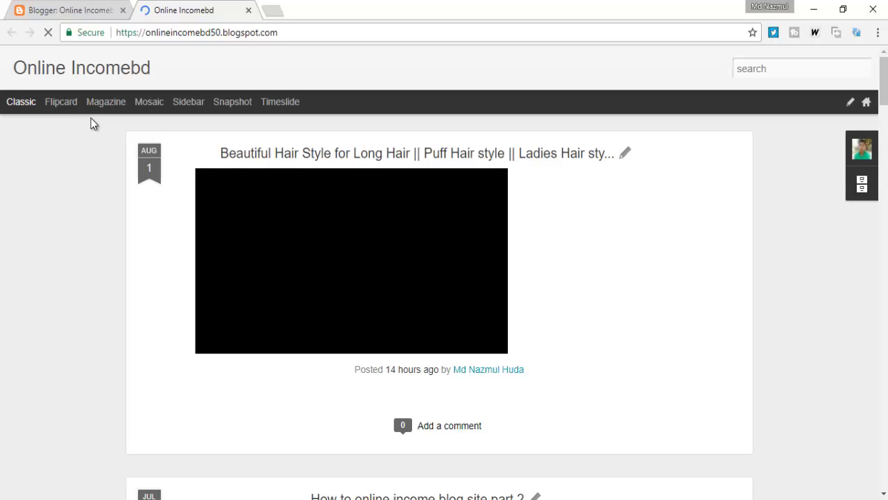
scroll(605, 347, "down", 4)
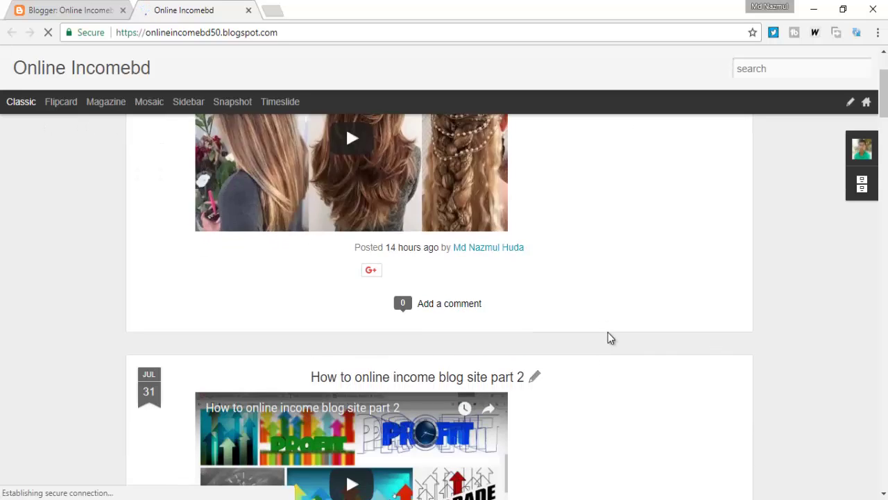
scroll(611, 337, "down", 9)
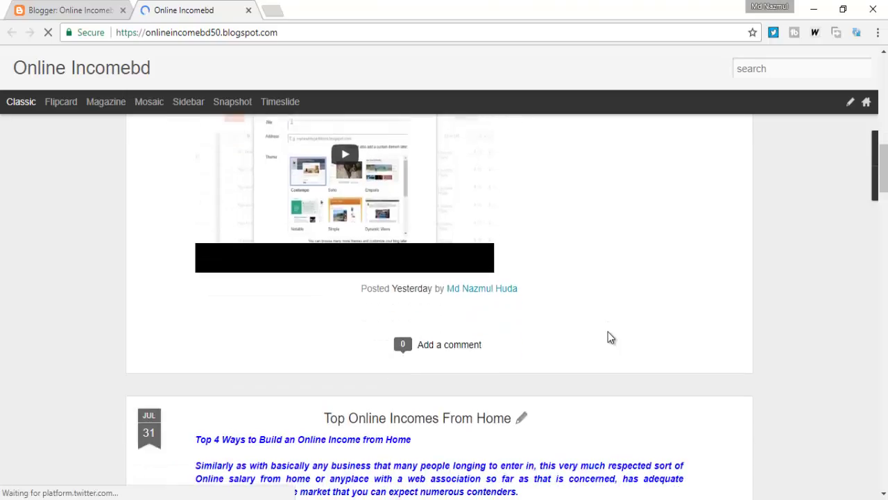
scroll(610, 337, "down", 8)
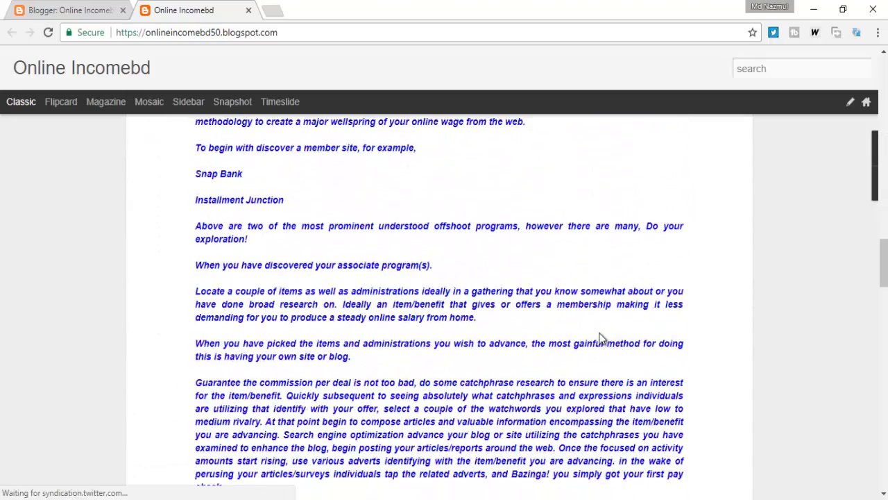
scroll(595, 338, "up", 14)
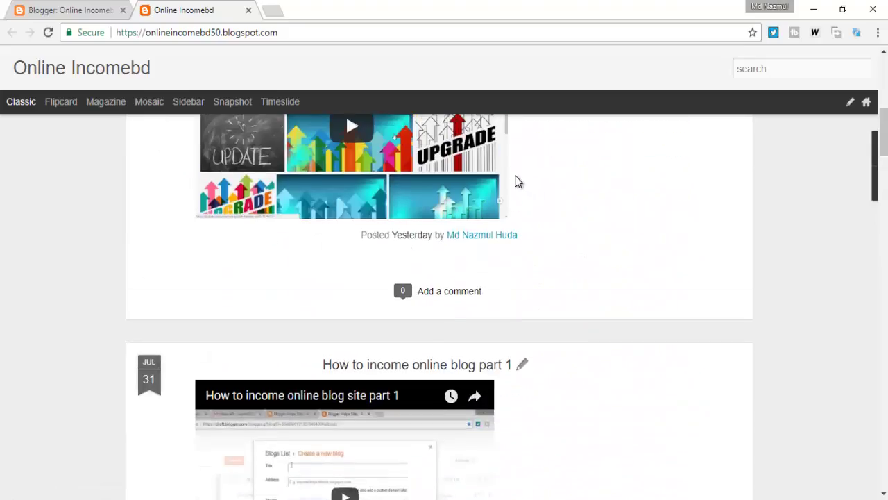
scroll(644, 252, "up", 7)
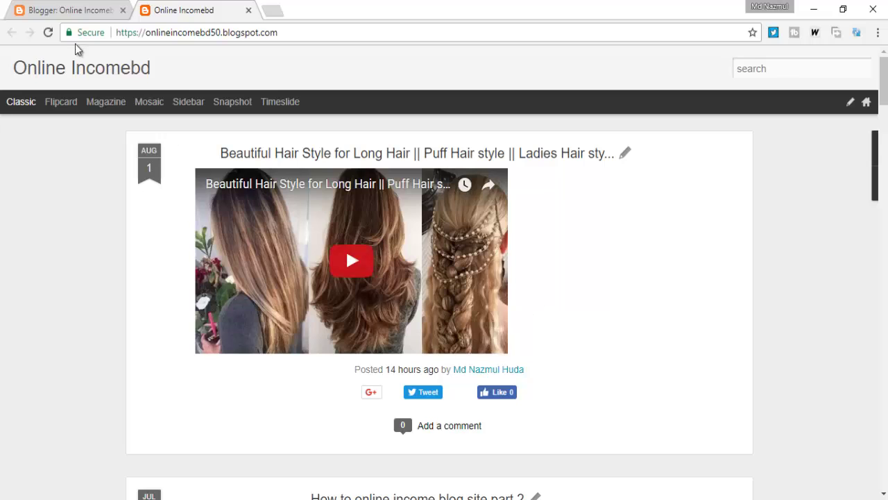
Step: Return to the blog's dashboard and open its current theme for customization in the Theme Designer
left_click(48, 11)
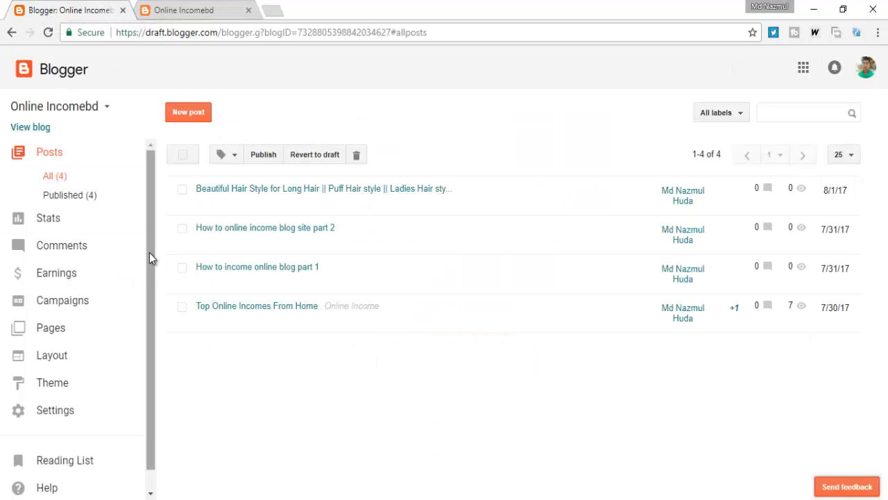
scroll(151, 252, "down", 1)
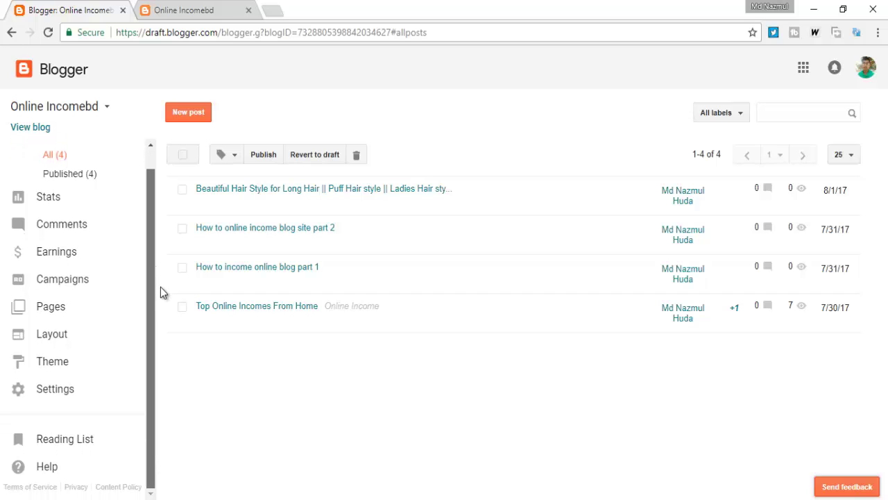
left_click(61, 373)
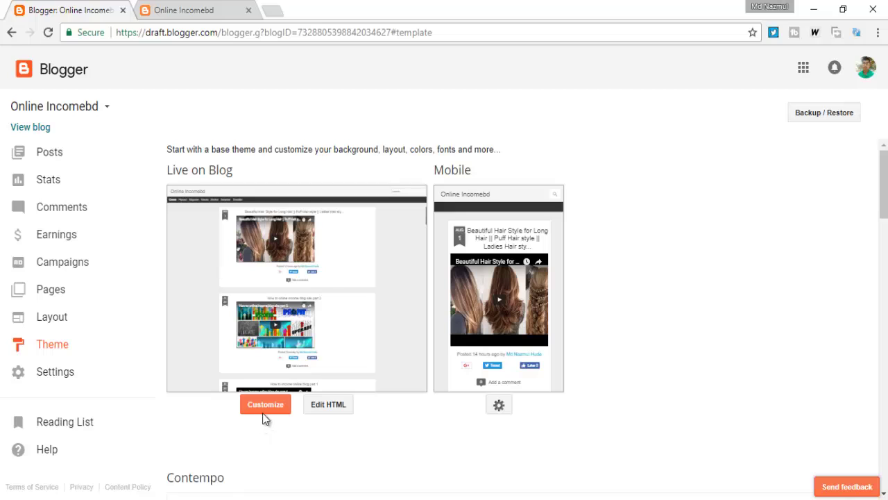
left_click(278, 402)
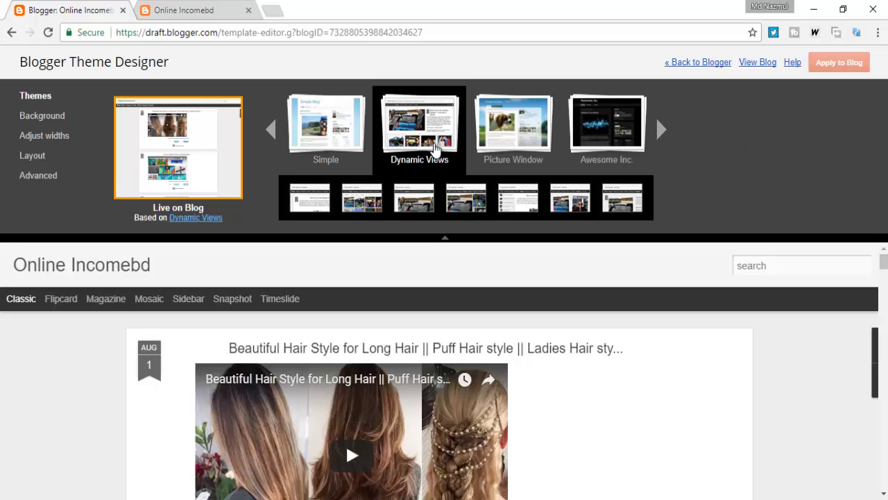
Step: Try the Picture Window theme and the orange Awesome Inc. variant, and examine how the blog's posts look in the preview
left_click(511, 140)
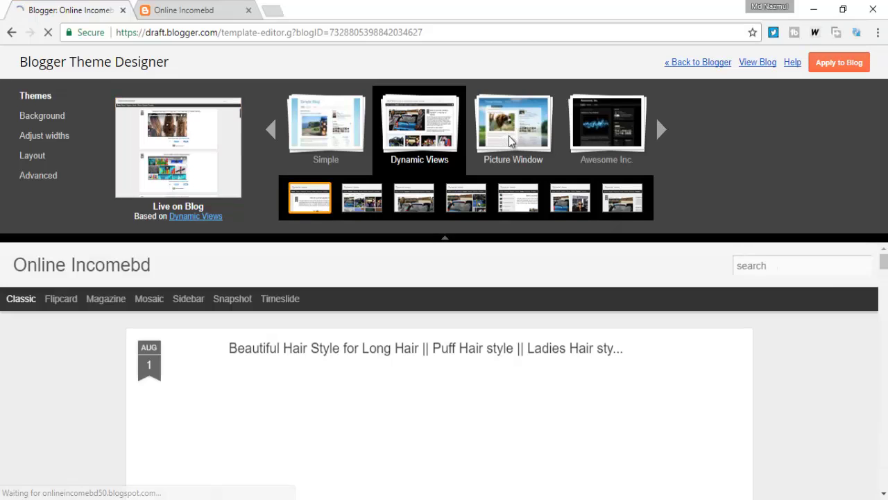
left_click(620, 132)
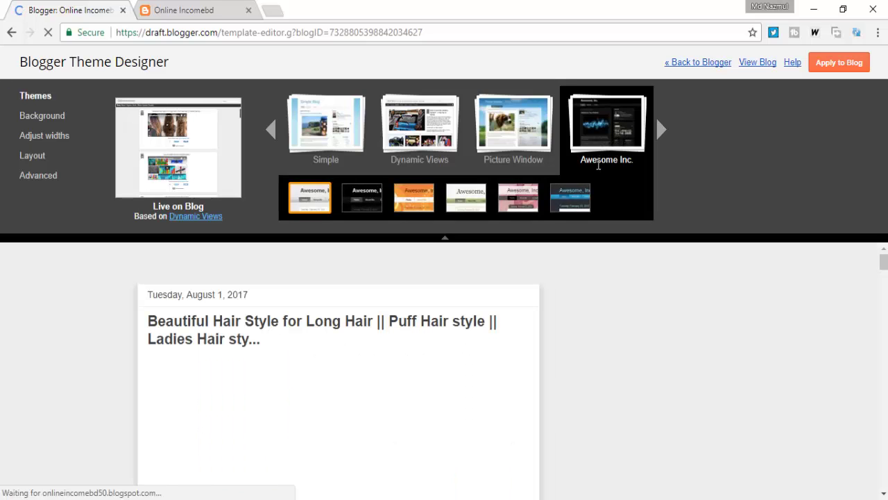
left_click(415, 203)
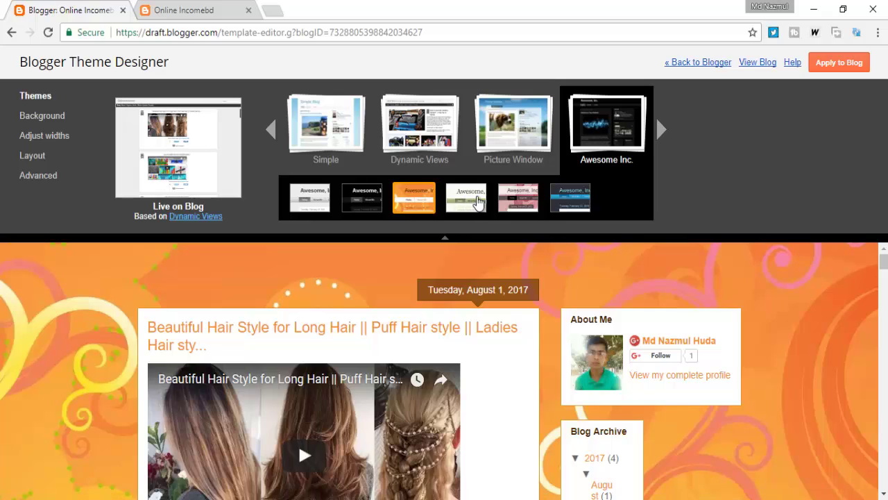
scroll(834, 320, "down", 10)
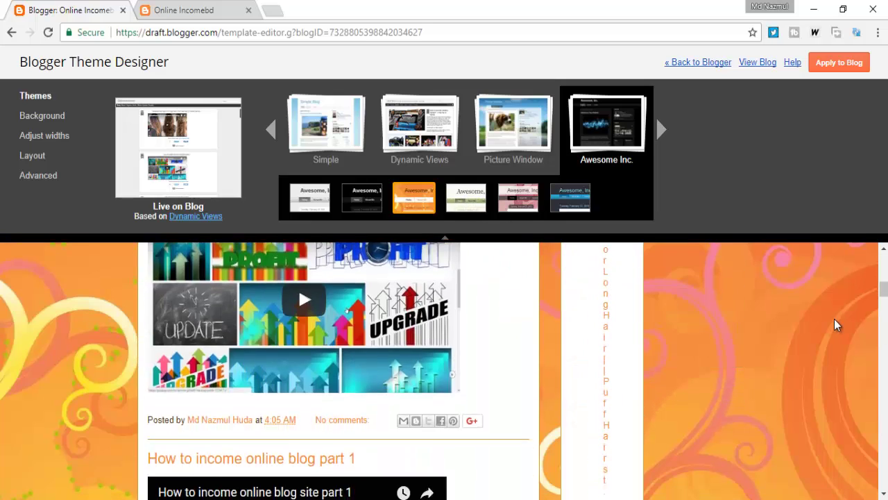
scroll(834, 319, "down", 10)
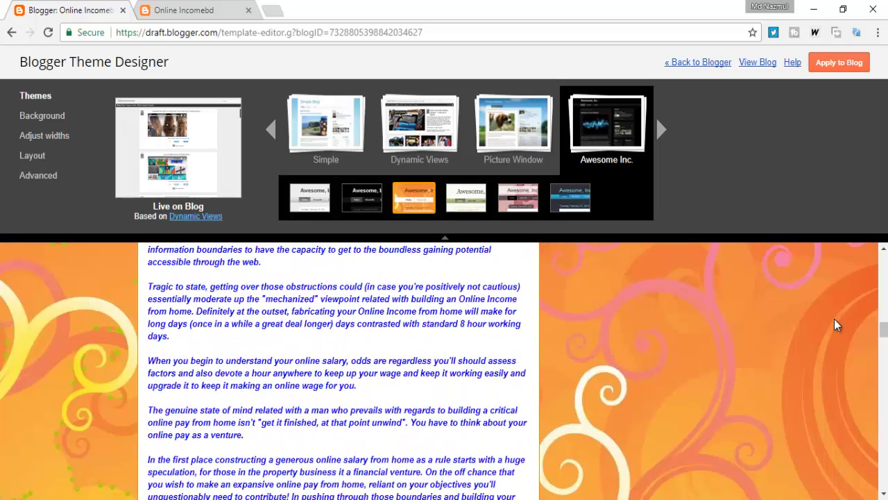
scroll(835, 318, "up", 10)
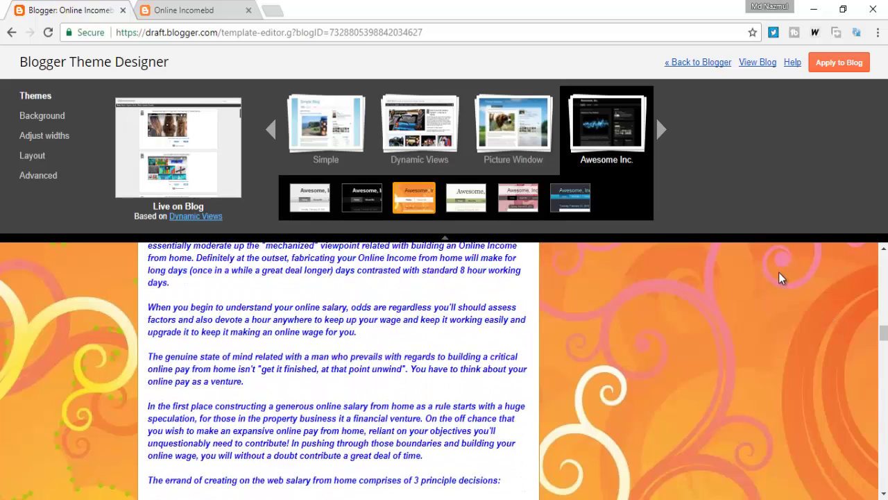
Step: Search Google in a new browser tab for "template for blogger free" and open the gooyaabitemplates.com site
left_click(272, 10)
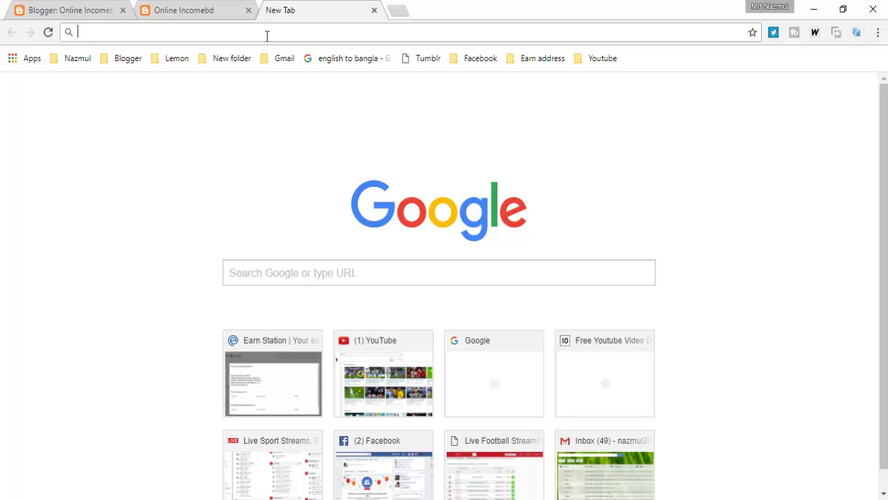
type("t")
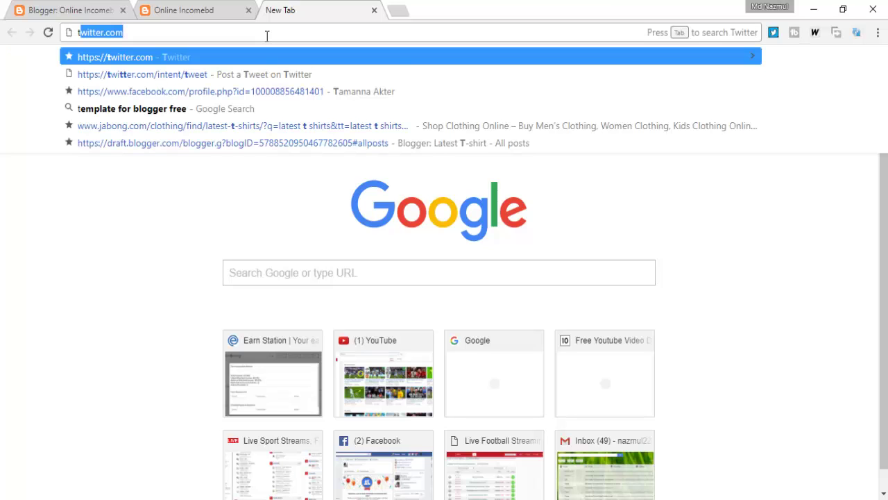
type("e")
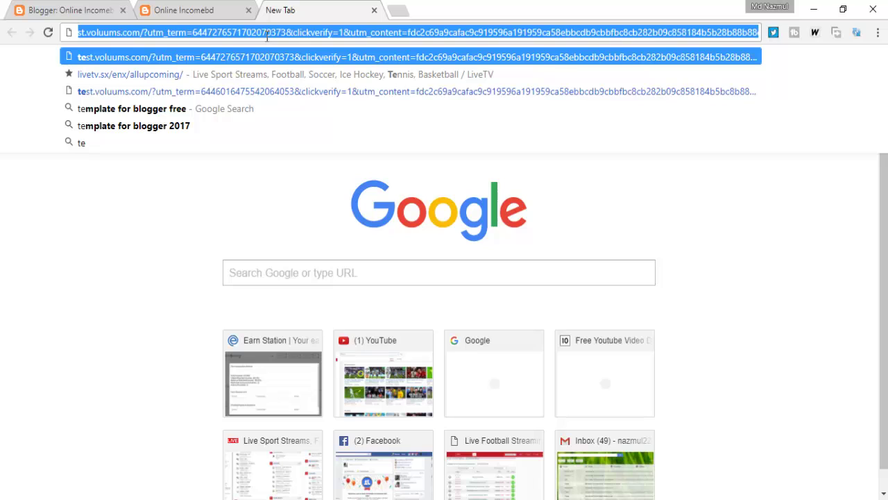
type("mp")
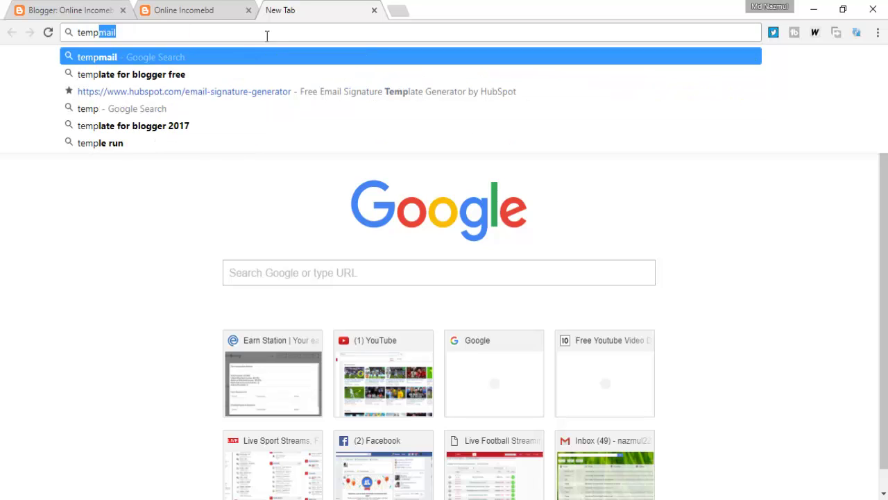
left_click(205, 73)
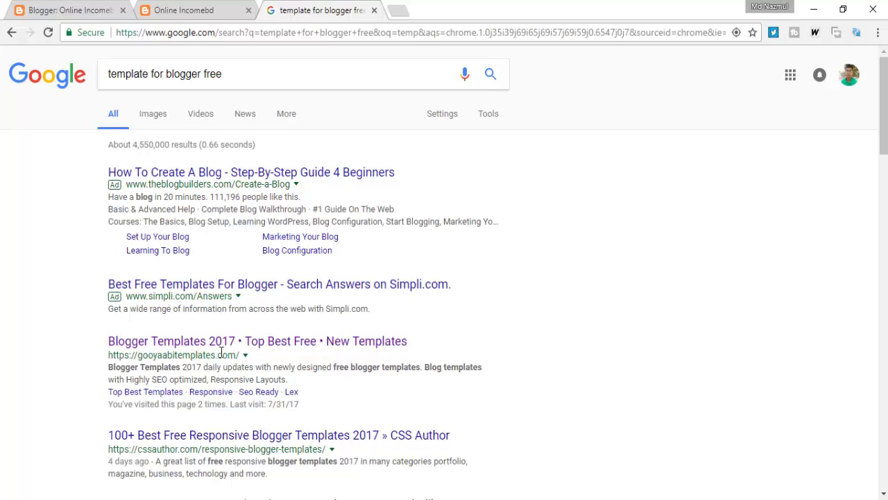
left_click(345, 347)
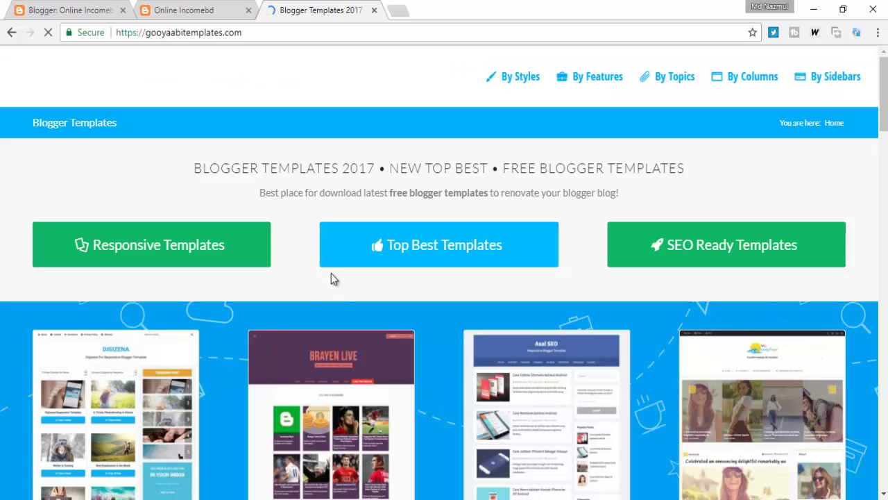
Step: Browse the free Blogger templates on the home page and open the Beauty template's page
scroll(461, 302, "down", 2)
scroll(460, 307, "down", 1)
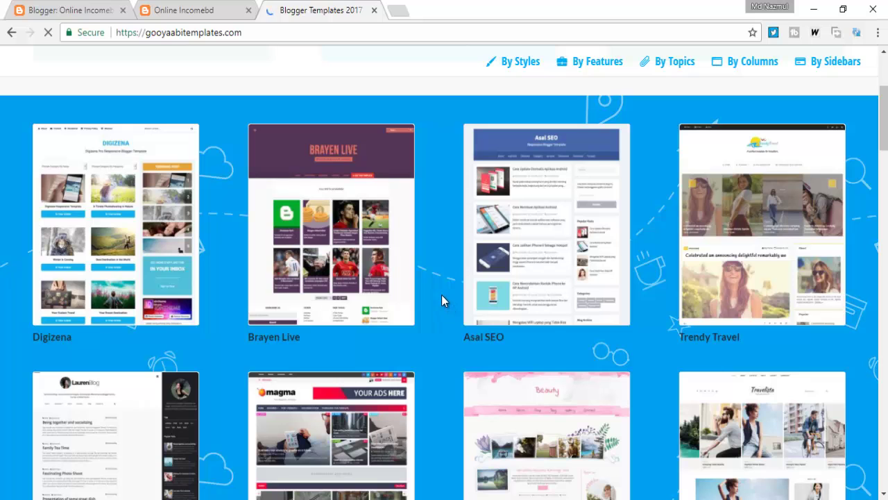
scroll(441, 291, "down", 3)
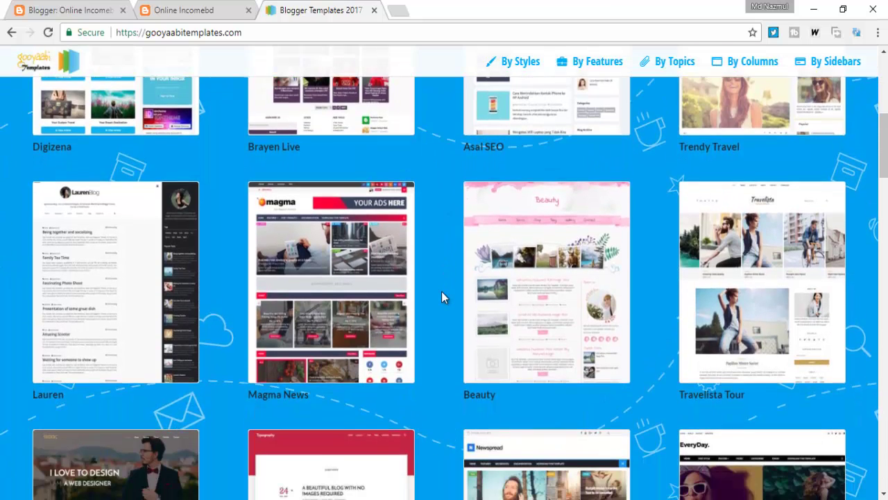
scroll(443, 291, "down", 2)
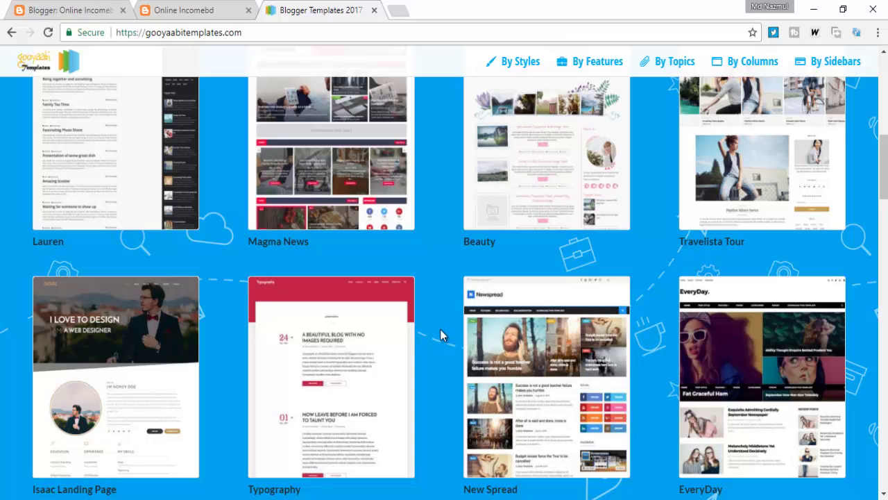
scroll(440, 330, "down", 4)
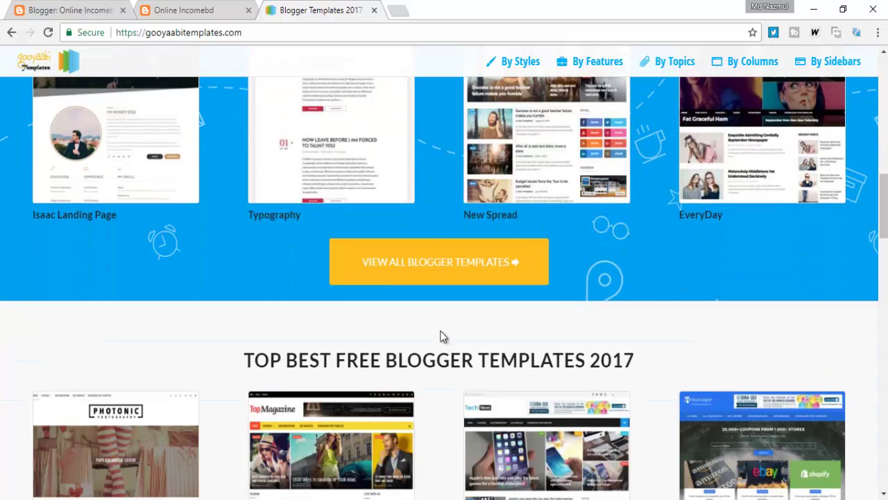
scroll(443, 338, "up", 7)
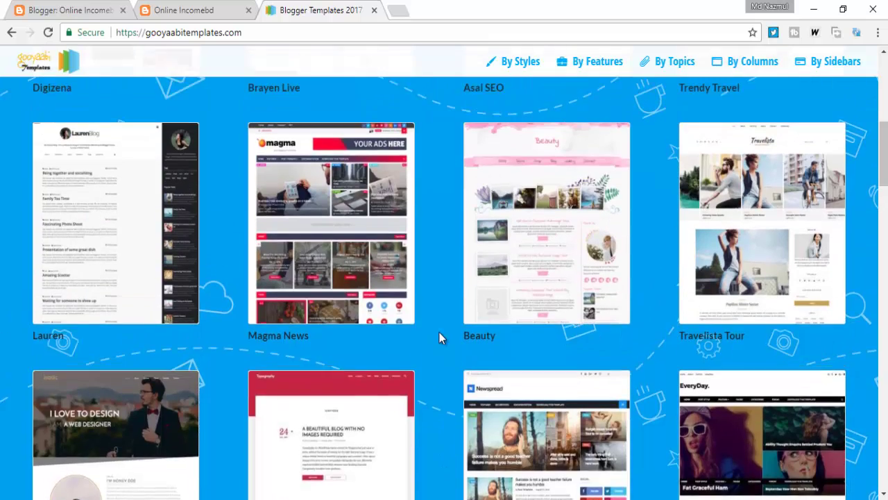
scroll(439, 338, "up", 1)
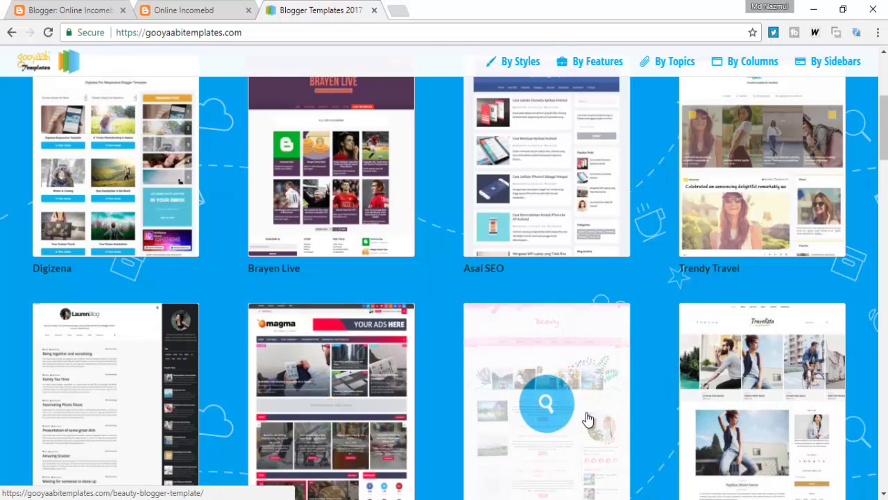
scroll(495, 264, "down", 13)
scroll(463, 280, "up", 9)
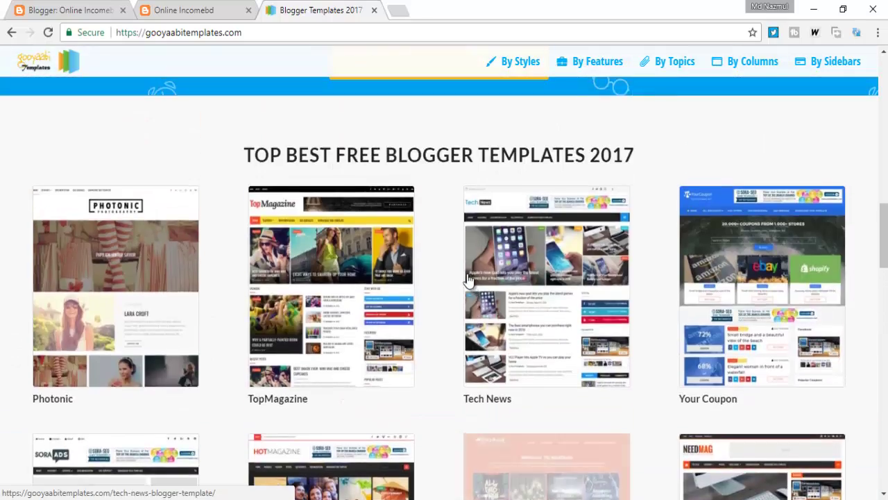
scroll(455, 277, "up", 1)
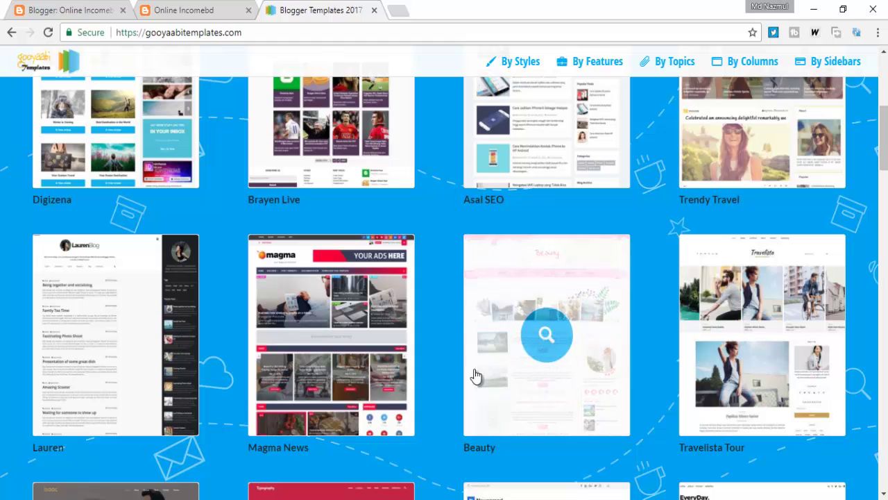
left_click(591, 303)
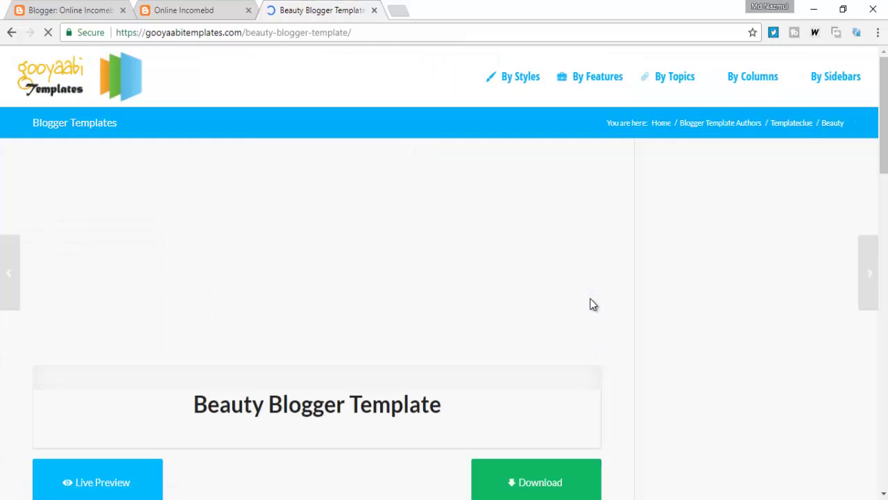
Step: Open the Beauty template's live preview and examine its header, posts, sidebar and footer
scroll(537, 284, "down", 1)
scroll(535, 281, "down", 7)
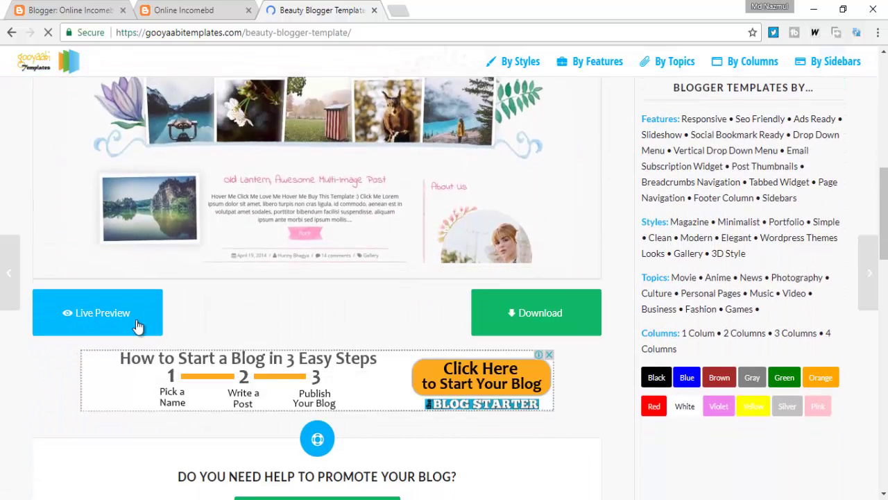
left_click(91, 328)
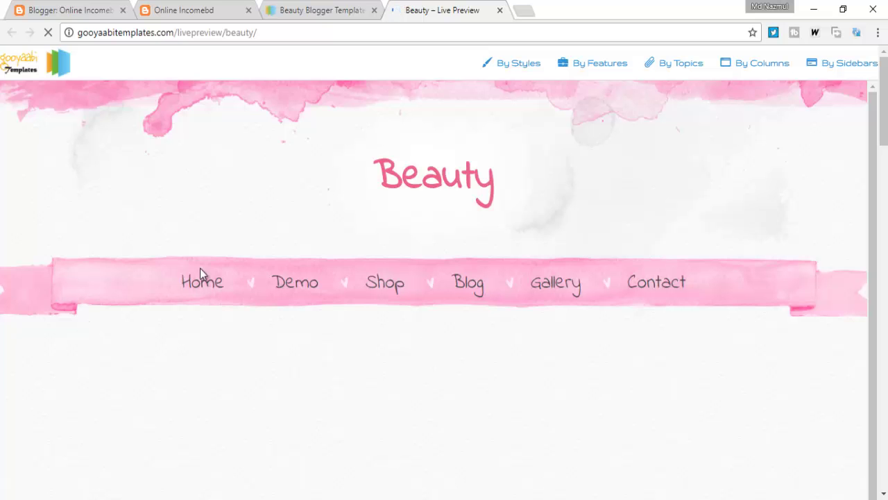
scroll(545, 176, "down", 5)
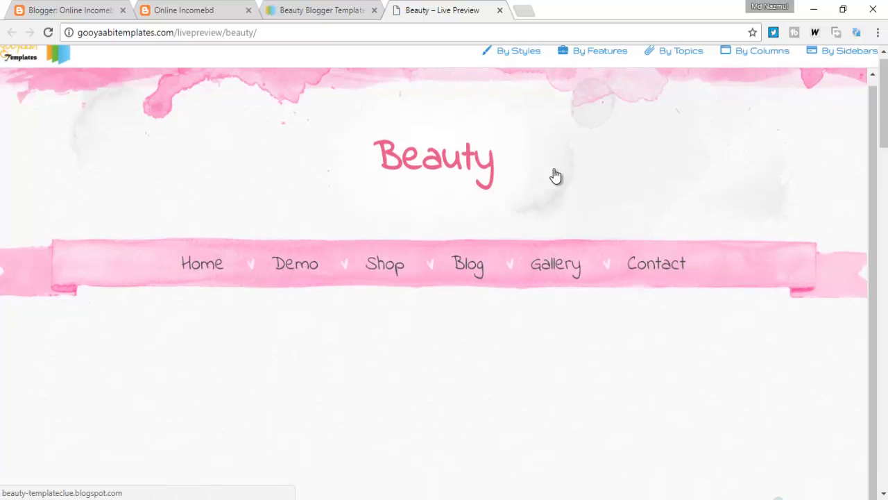
scroll(554, 168, "down", 10)
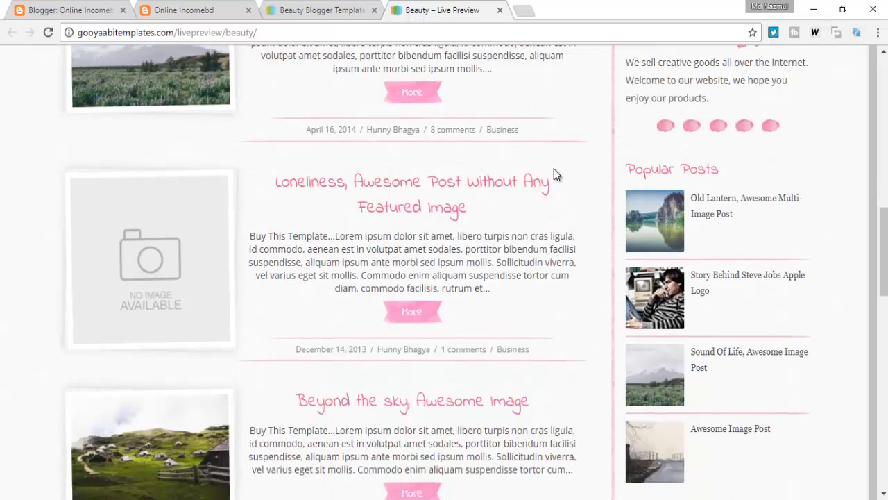
scroll(554, 169, "down", 10)
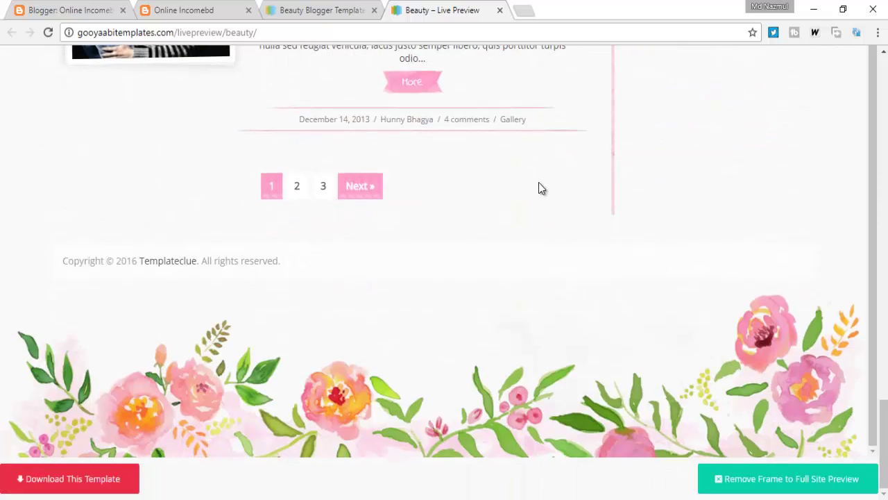
Step: Download Beauty-Blogger-Template.zip from the template's page, saving it to the Desktop with Free Download Manager
left_click(324, 10)
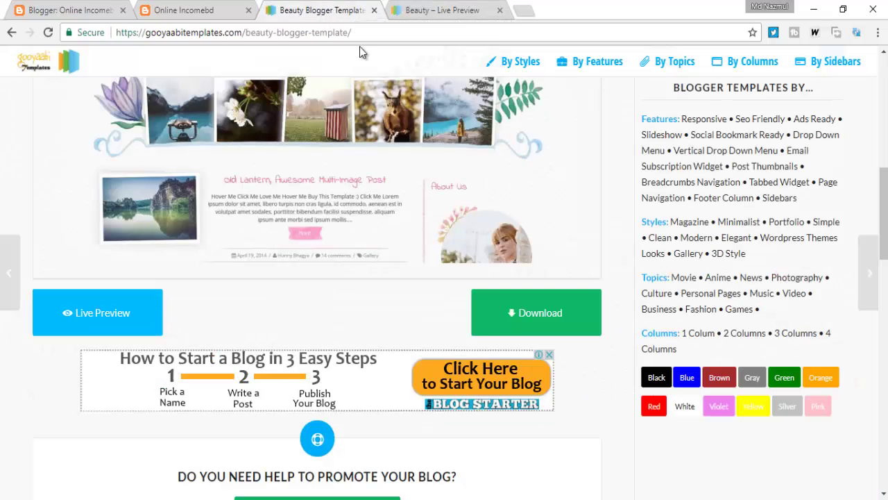
left_click(524, 318)
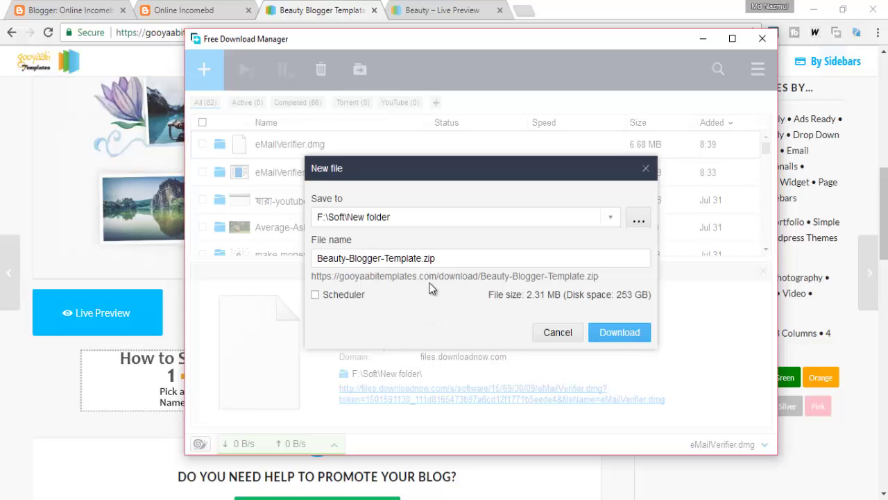
left_click(638, 222)
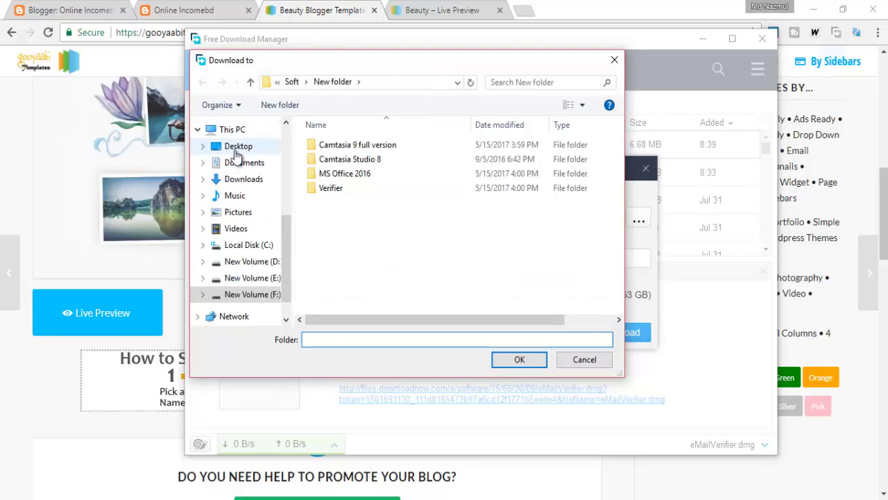
left_click(236, 147)
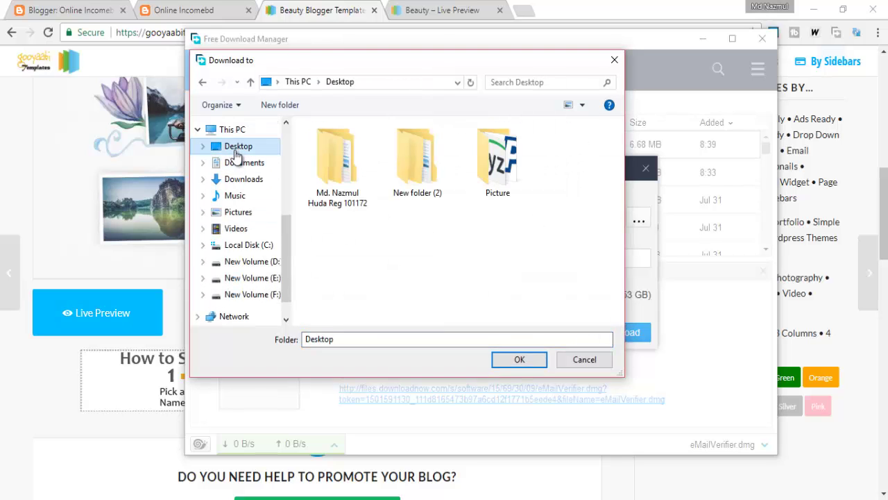
left_click(530, 359)
left_click(616, 342)
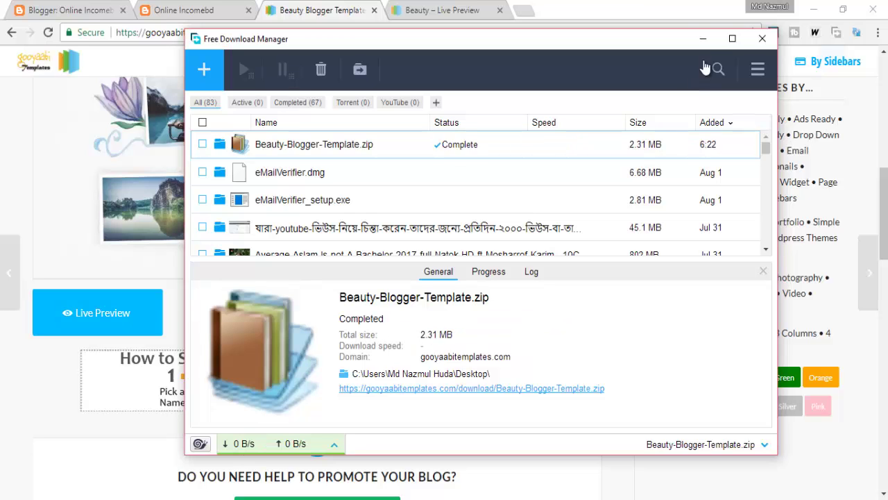
left_click(704, 39)
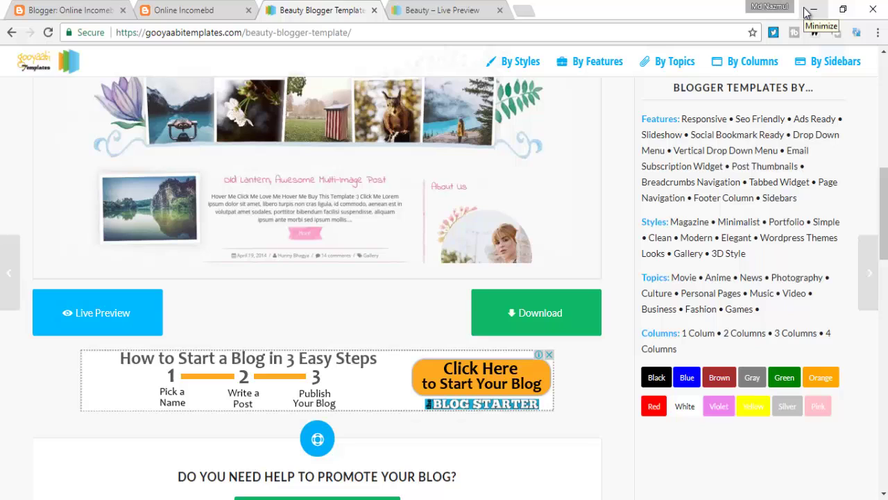
Step: Close the Beauty preview and template page tabs and minimize the browser to reach the desktop
left_click(499, 11)
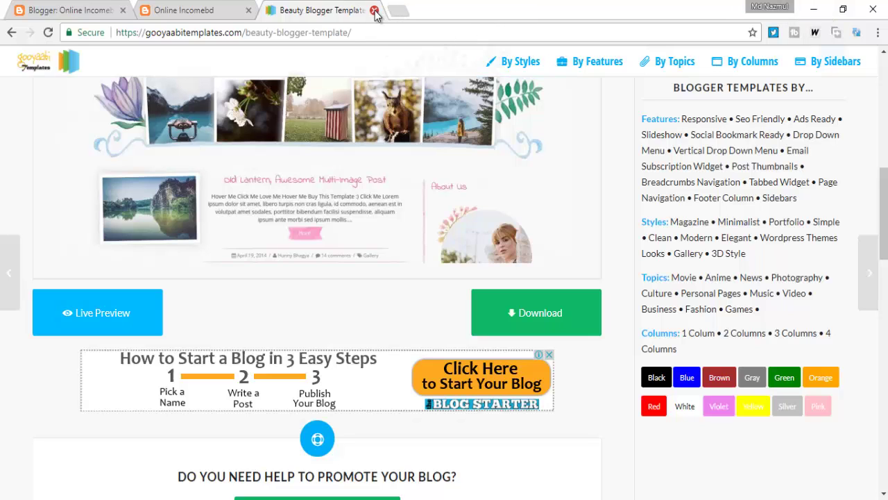
left_click(375, 11)
left_click(820, 14)
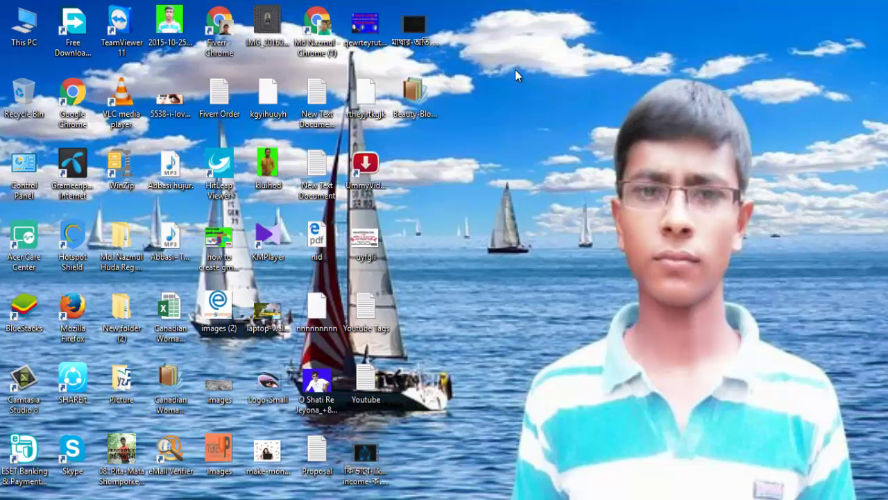
Step: Extract the downloaded Beauty-Blogger-Template archive directly onto the desktop
double_click(415, 97)
right_click(415, 91)
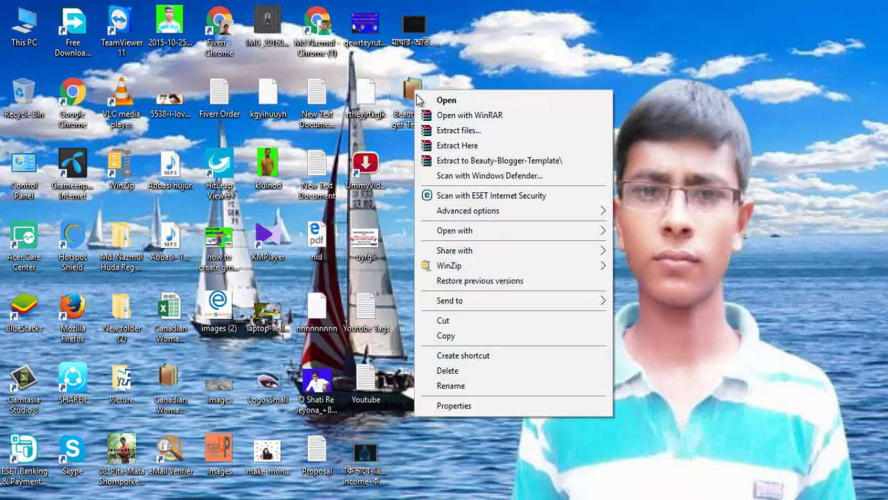
left_click(460, 145)
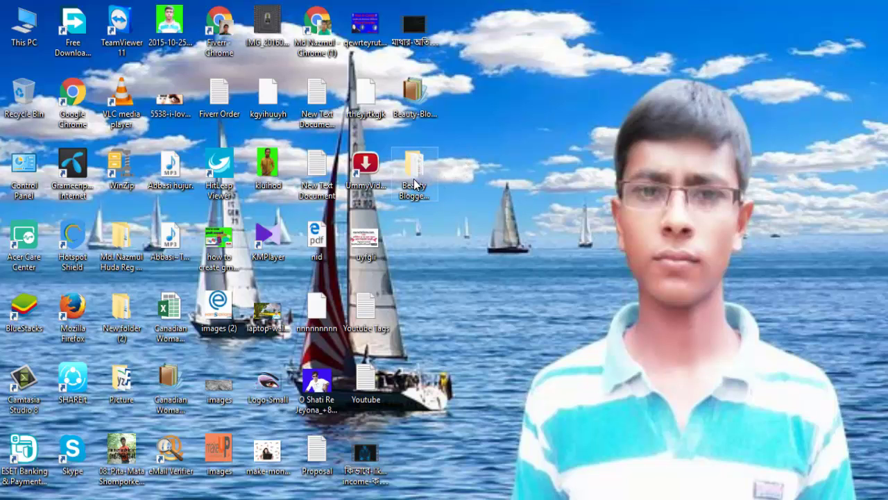
Step: Look through the extracted Beauty Blogger Template folder, including its Documentation and img subfolders, and locate the template's XML file
double_click(414, 182)
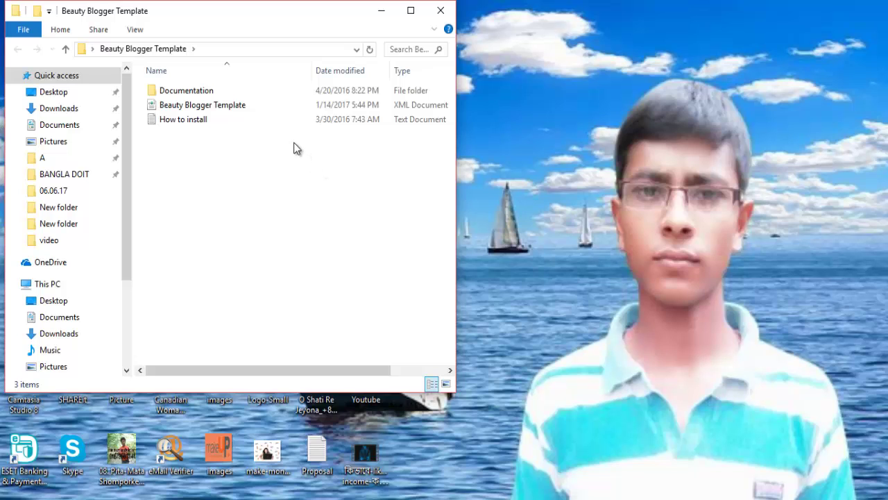
left_click(411, 10)
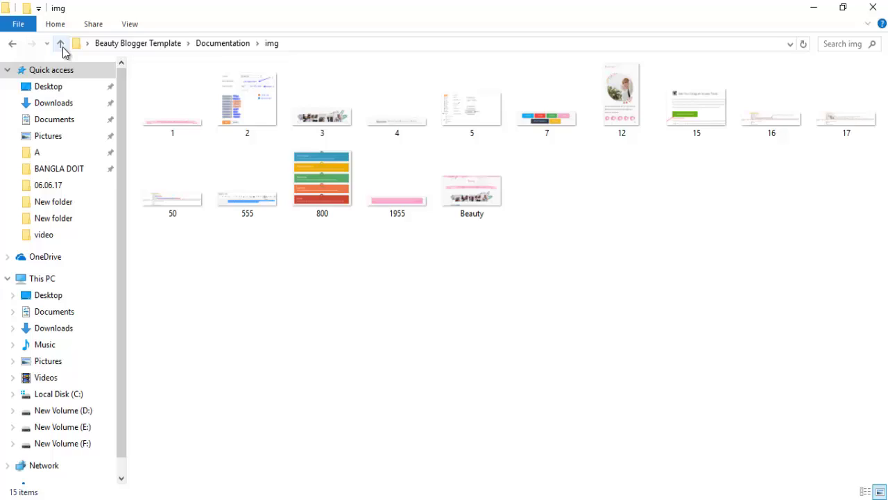
left_click(61, 43)
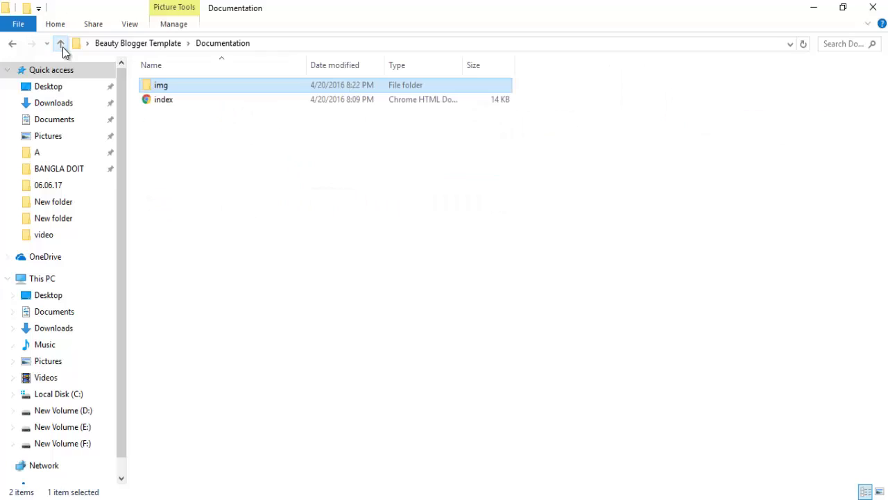
left_click(62, 43)
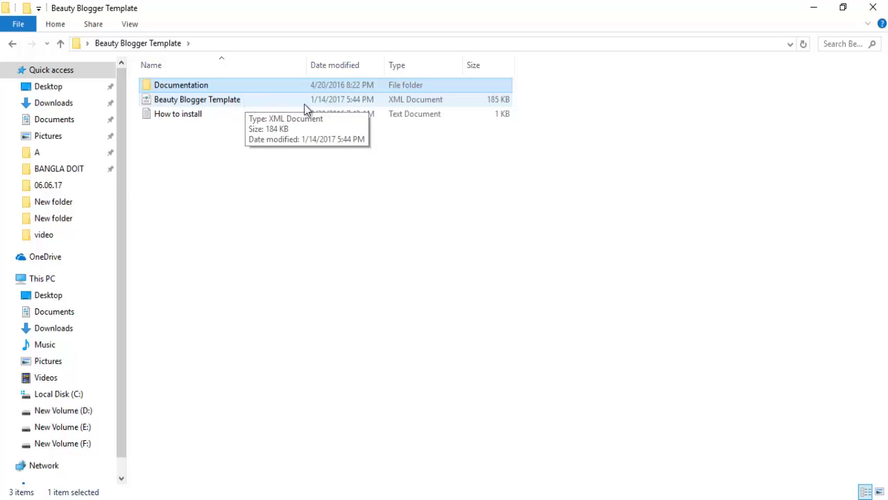
left_click(813, 7)
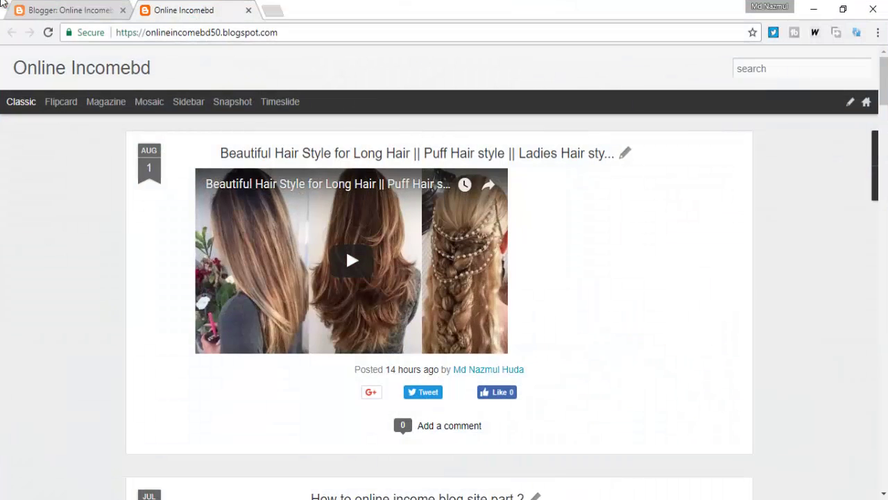
Step: Return to the Theme Designer in the browser and apply the orange Awesome Inc. theme to the blog
left_click(78, 9)
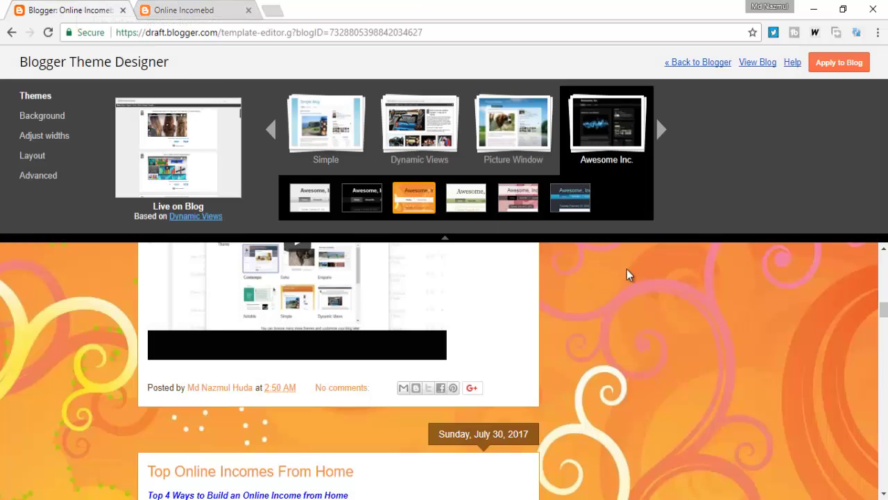
scroll(621, 287, "up", 10)
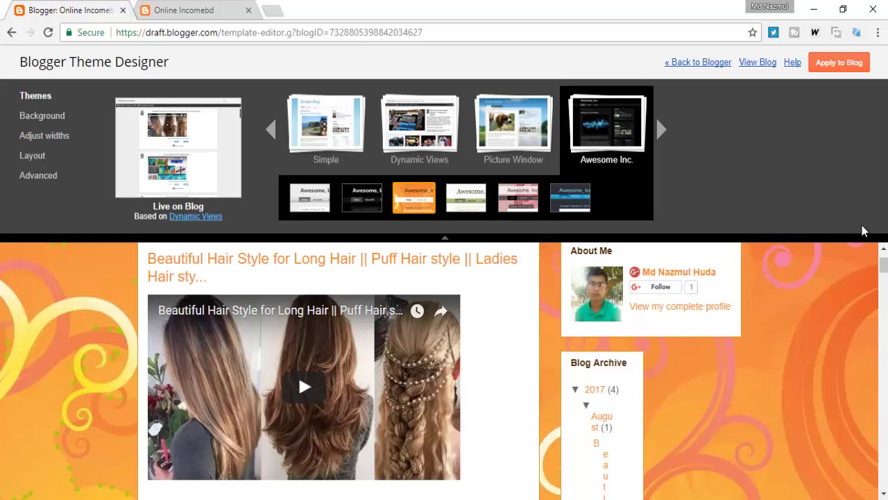
scroll(849, 246, "up", 1)
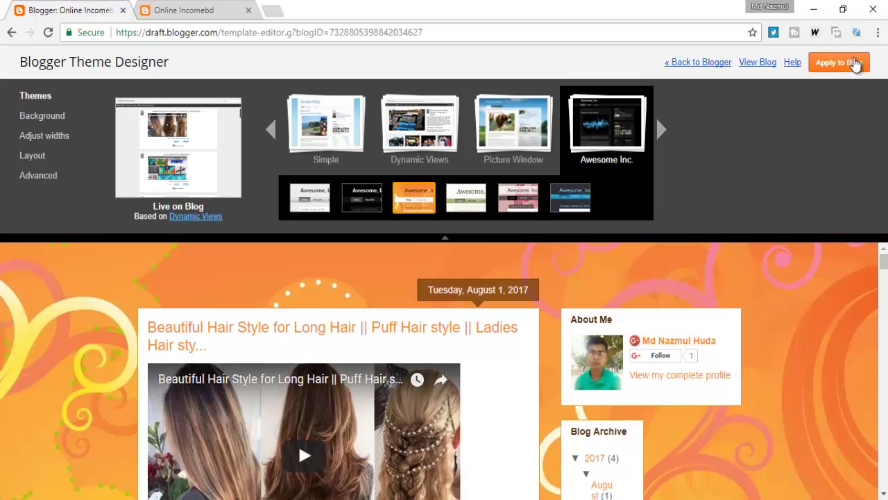
left_click(855, 63)
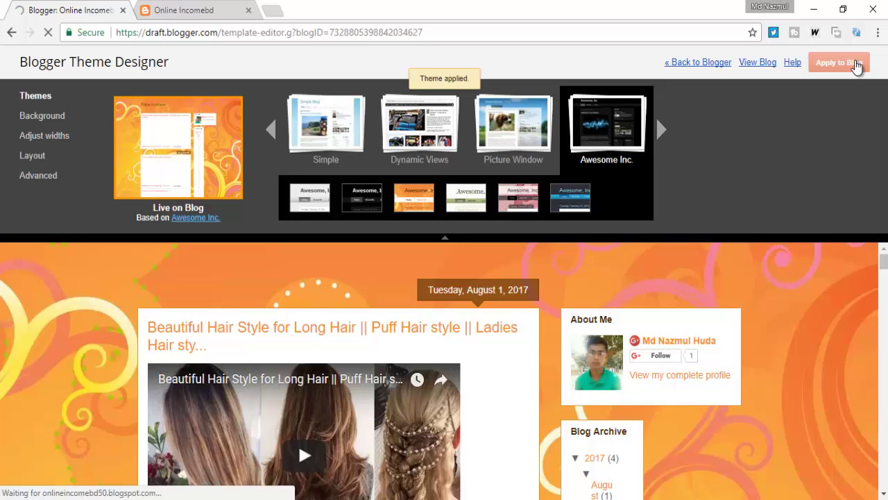
Step: Check the applied theme in the designer's preview and on the reloaded live Online Incomebd blog
scroll(841, 282, "down", 6)
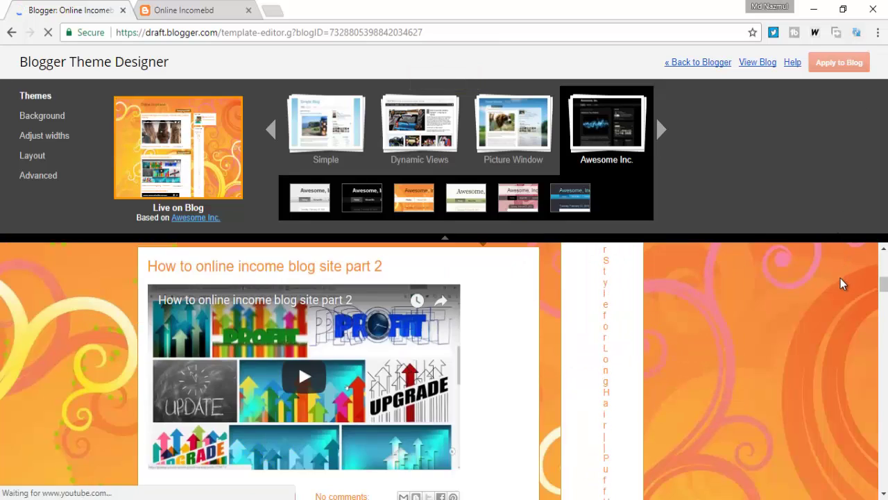
scroll(840, 278, "down", 15)
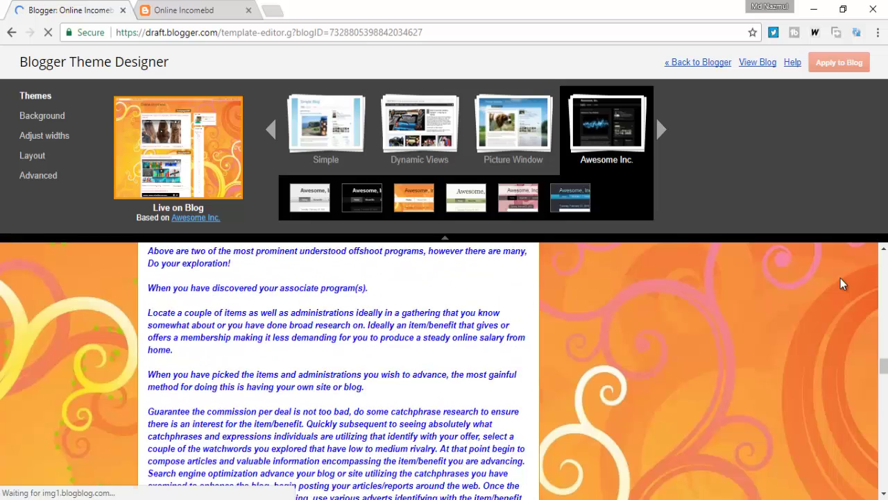
scroll(841, 284, "down", 7)
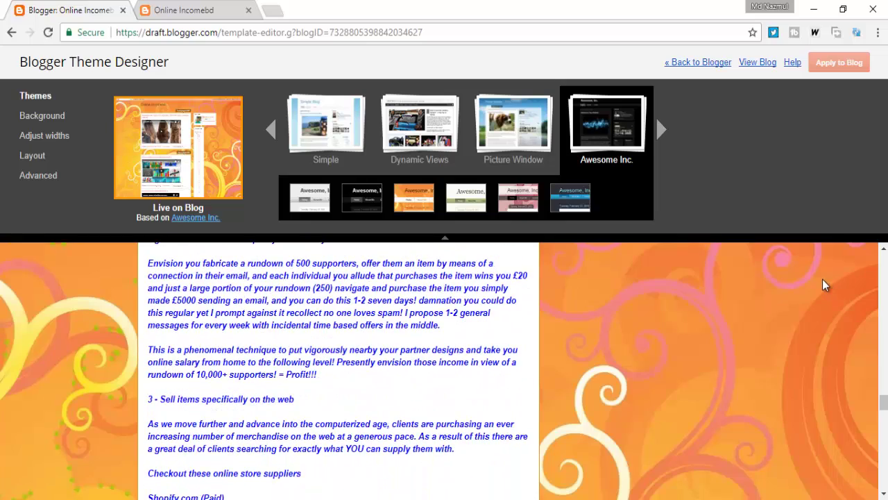
scroll(819, 261, "down", 8)
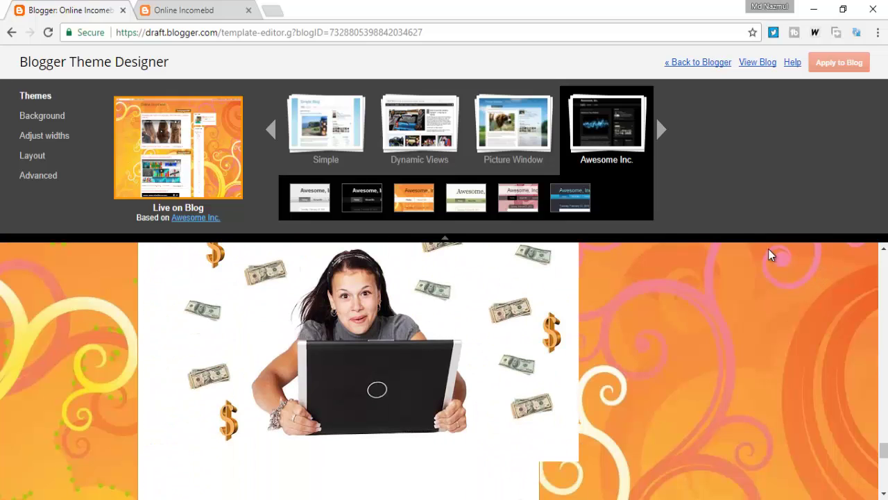
left_click(201, 10)
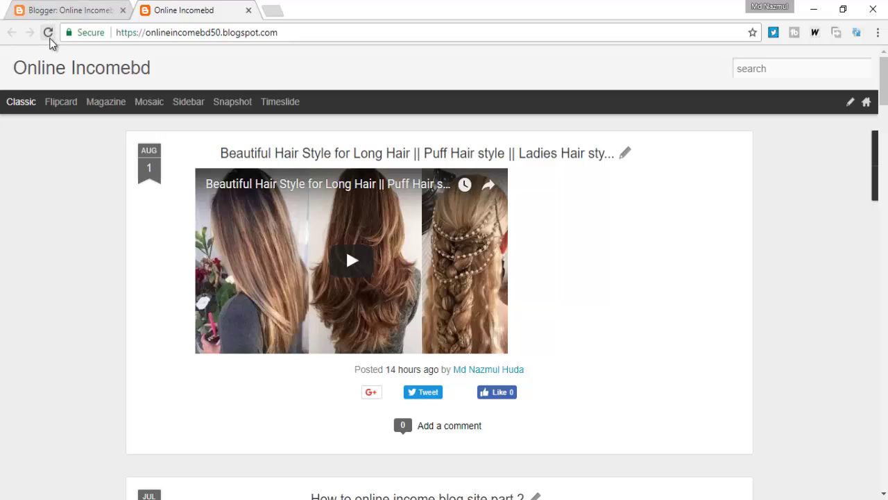
left_click(49, 35)
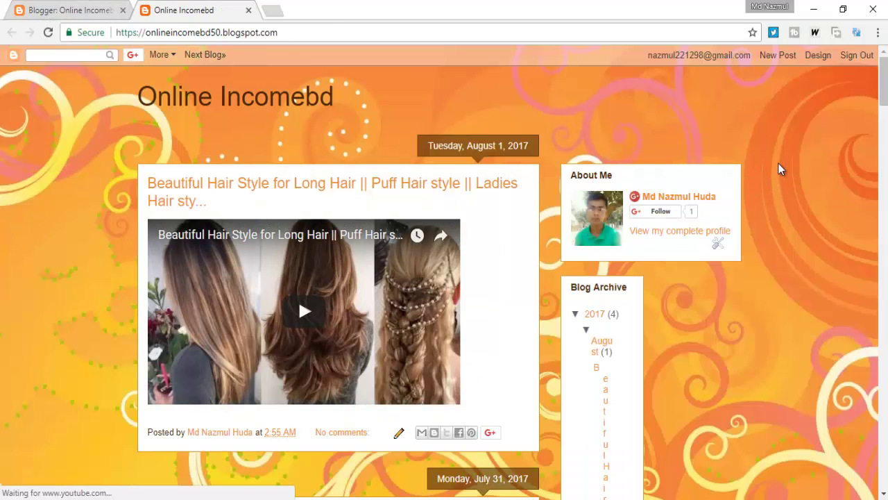
Step: Leave the Theme Designer by closing its tab, and open a new browser tab beside the blog
left_click(89, 11)
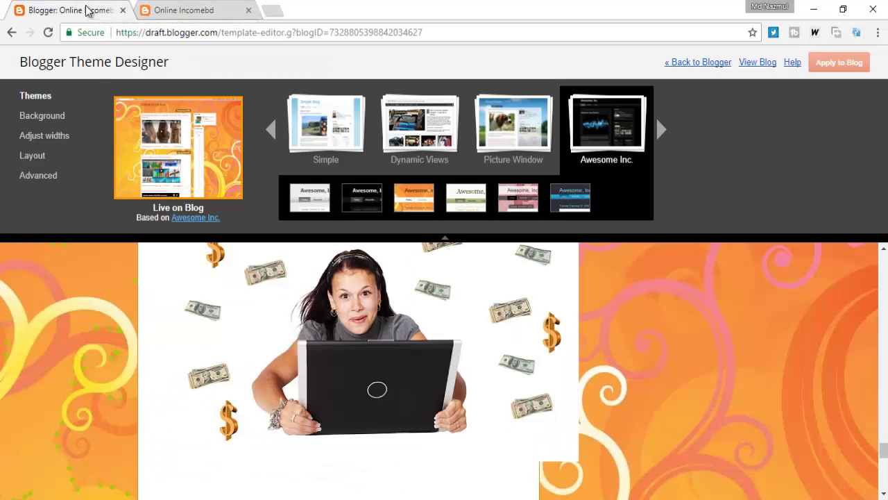
left_click(11, 35)
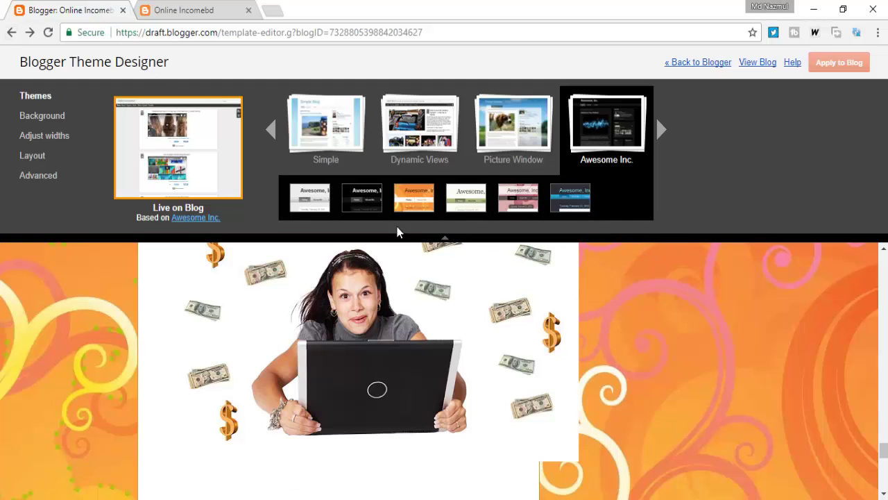
left_click(12, 34)
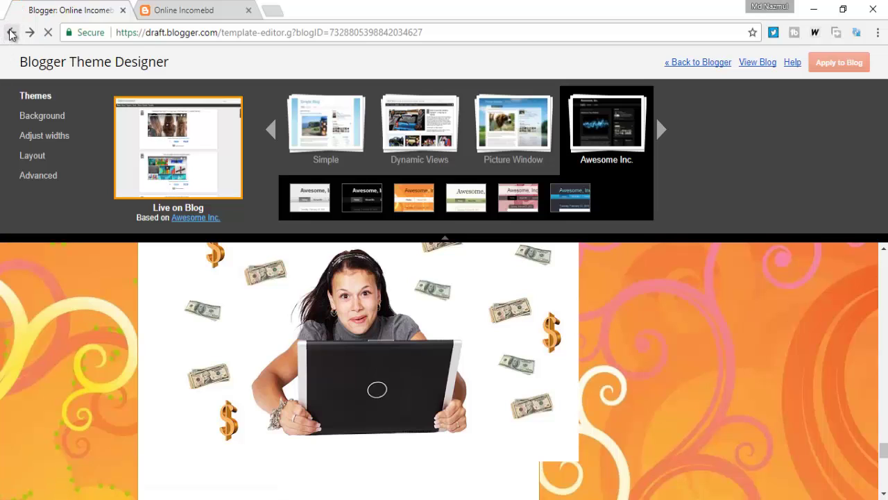
left_click(124, 10)
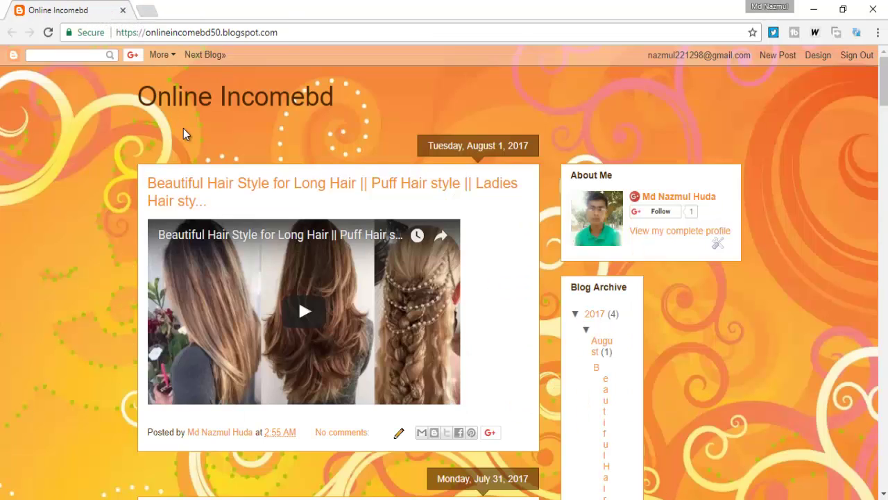
left_click(154, 11)
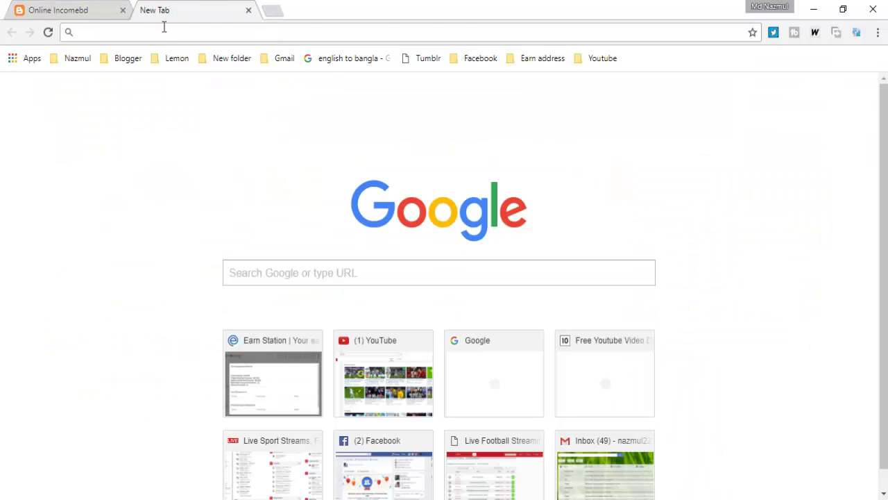
Step: Go to blogger.com and open the Backup / Restore dialog from the Online Incomebd blog's Theme page
type("blogger.com")
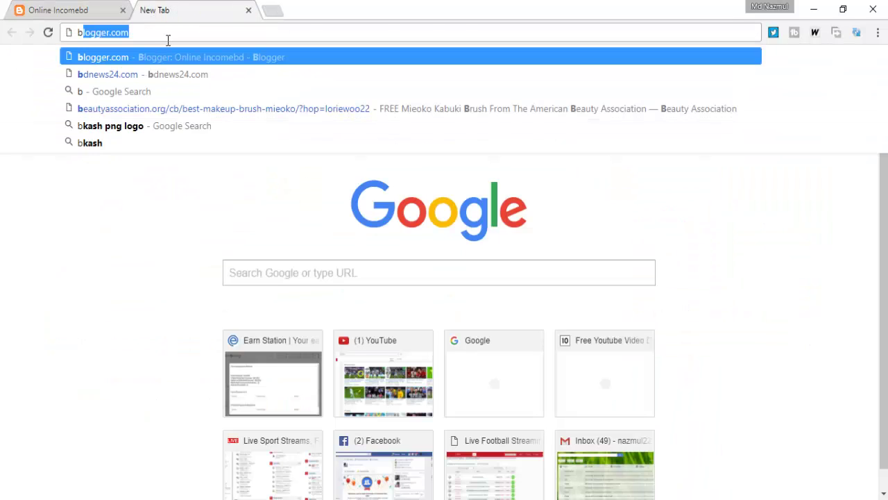
key("Return")
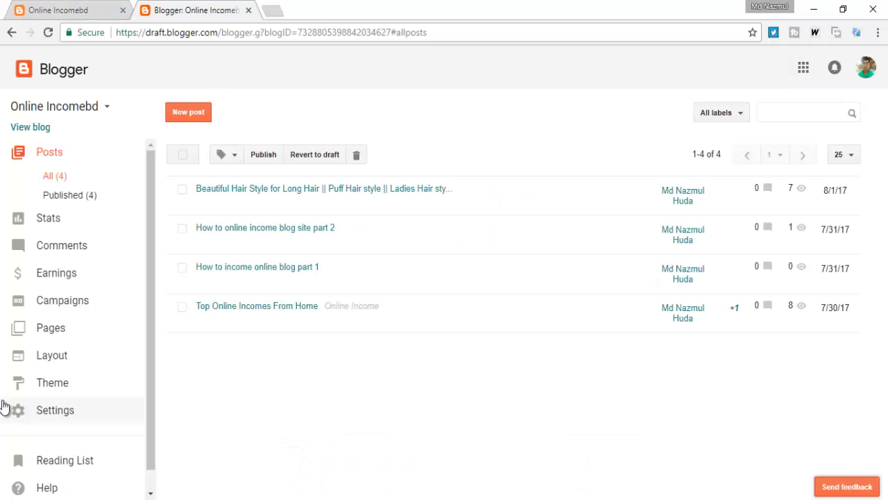
left_click(64, 387)
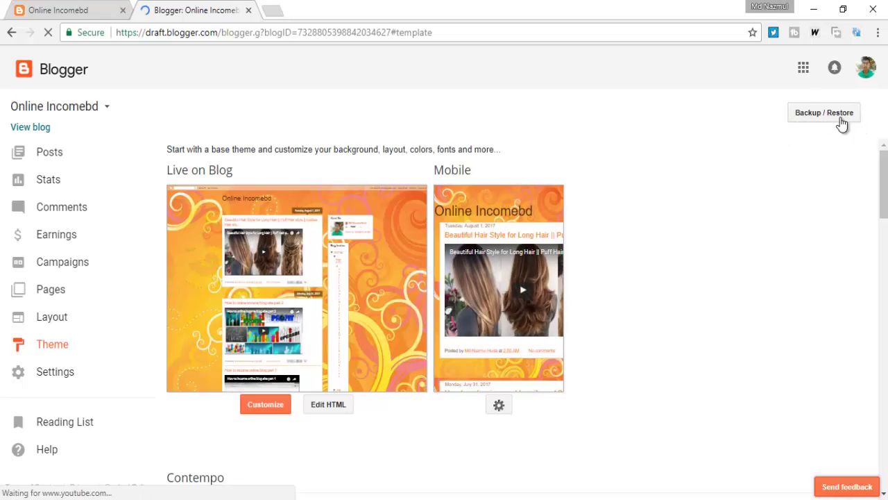
left_click(830, 117)
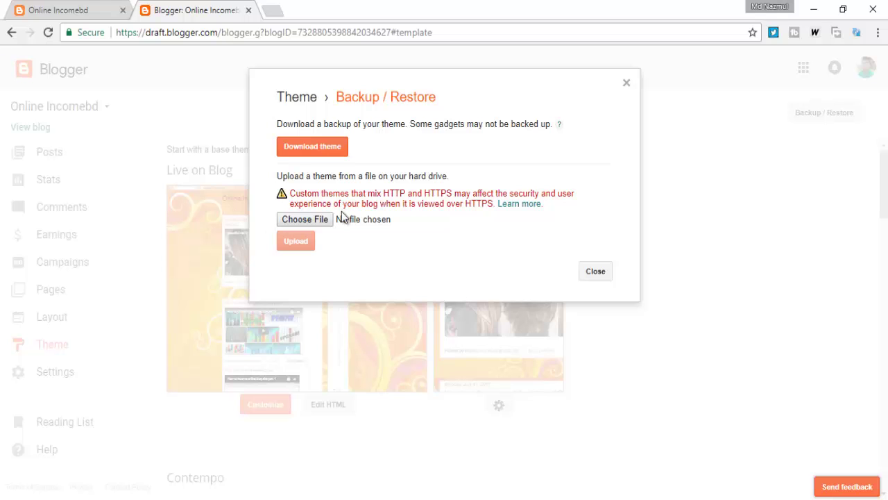
Step: Upload the Beauty Blogger Template XML file from the Desktop's Beauty Blogger Template folder as the blog's theme
left_click(300, 220)
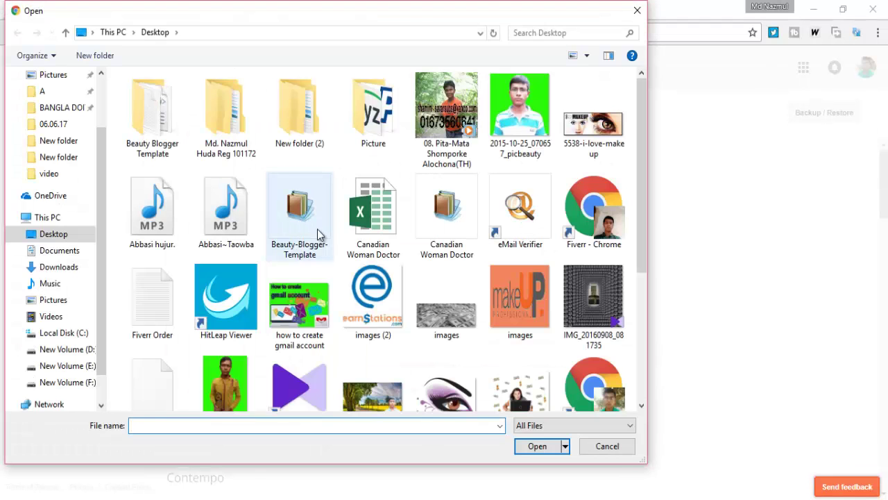
scroll(352, 223, "down", 3)
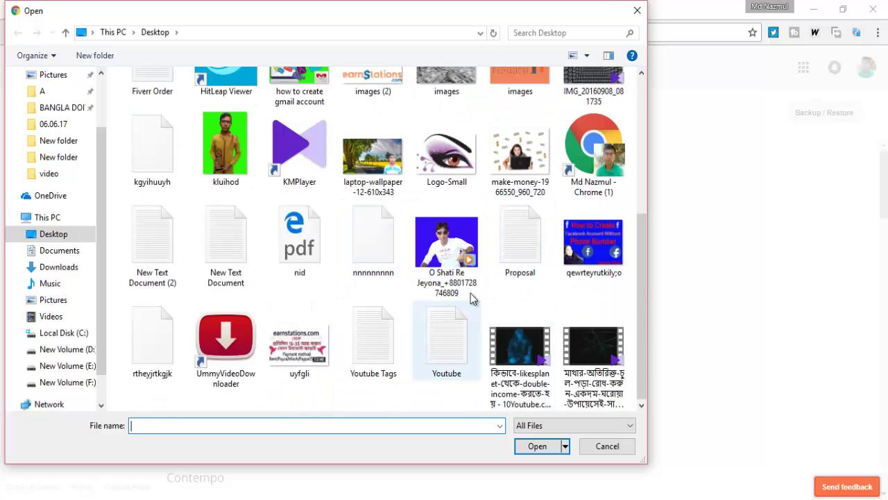
scroll(470, 294, "up", 2)
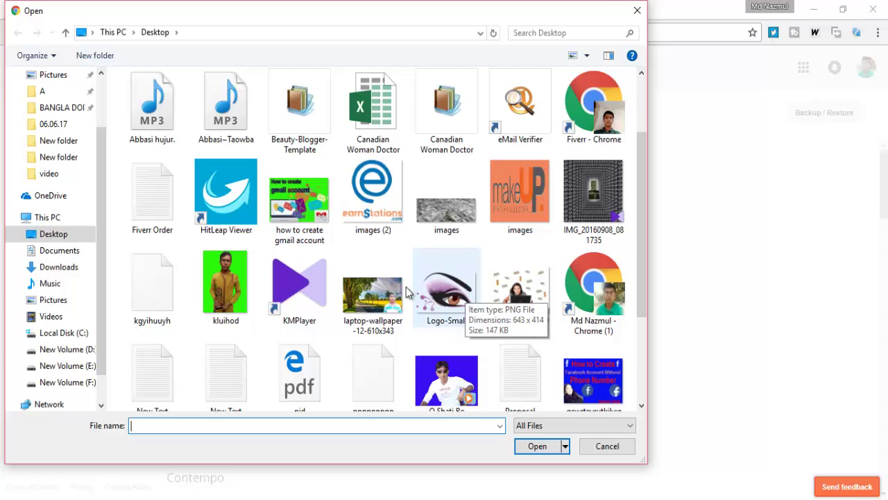
scroll(360, 323, "up", 1)
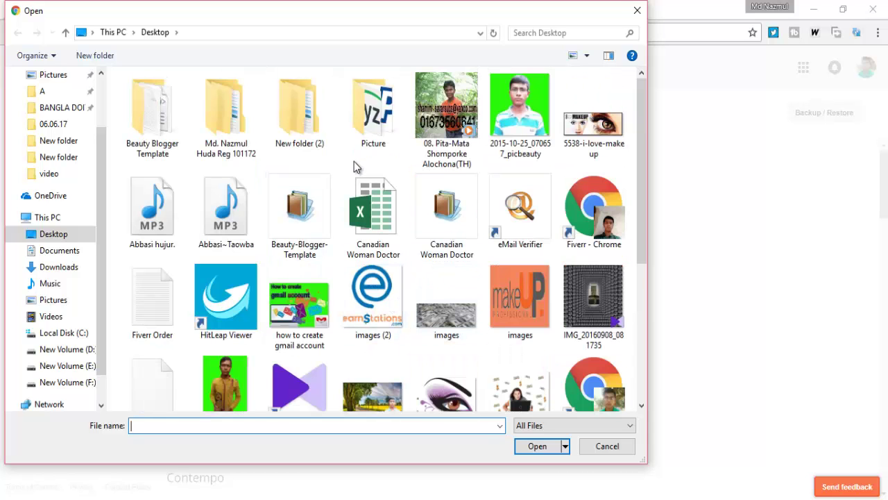
double_click(154, 141)
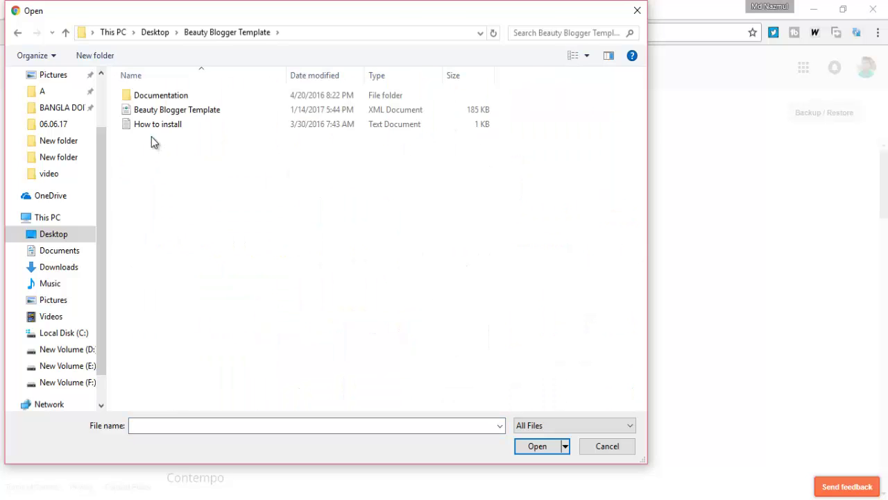
left_click(171, 111)
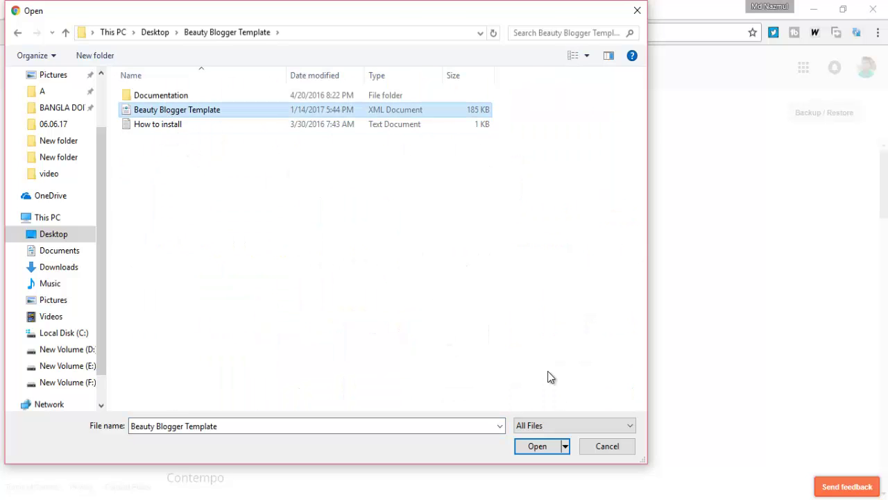
left_click(542, 448)
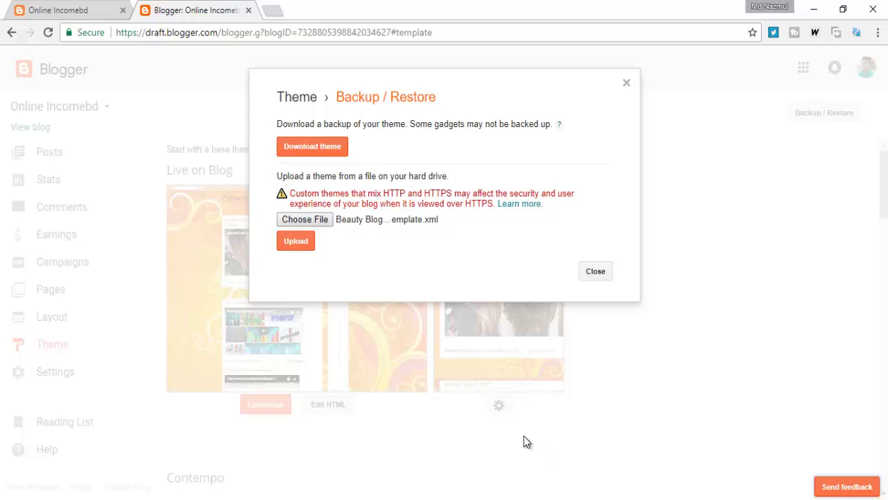
left_click(292, 250)
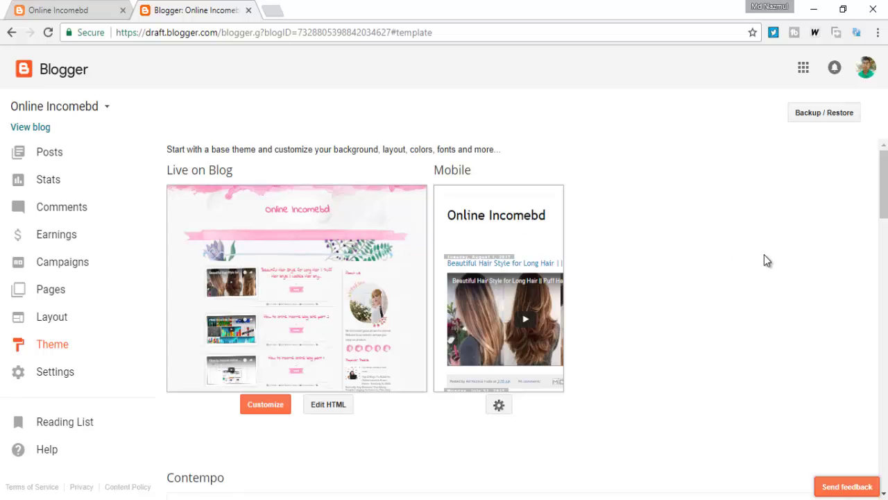
scroll(763, 250, "down", 18)
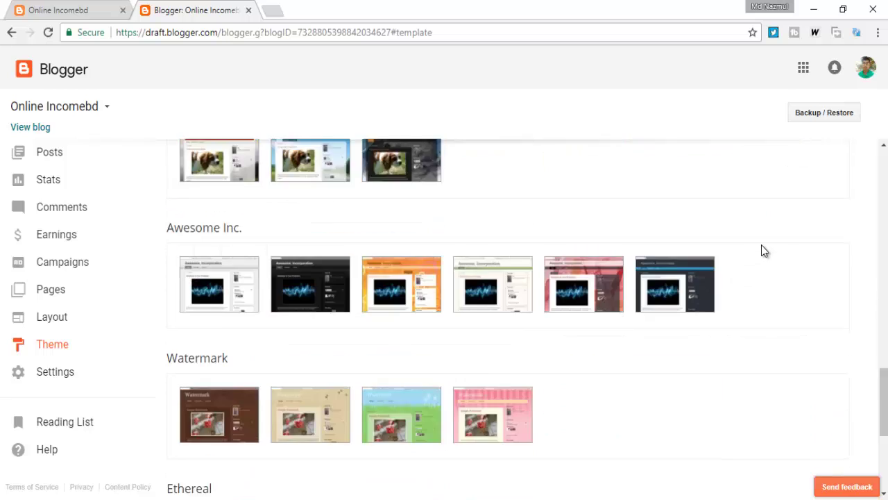
scroll(763, 250, "down", 4)
scroll(759, 264, "up", 13)
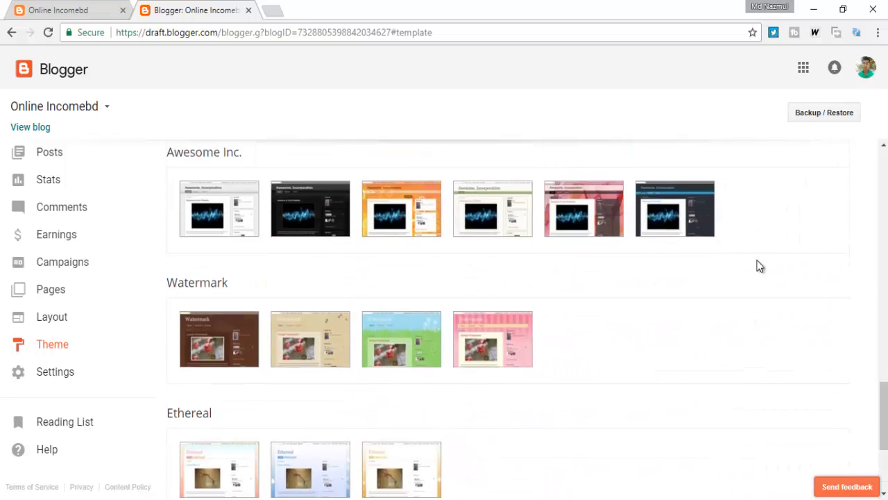
scroll(754, 257, "up", 10)
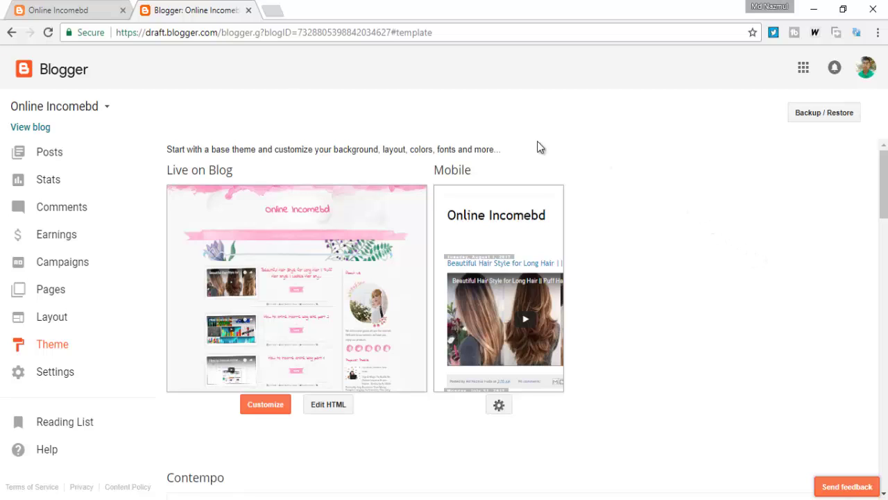
Step: Reload the live Online Incomebd blog and look over the uploaded template from the header to the footer
left_click(80, 14)
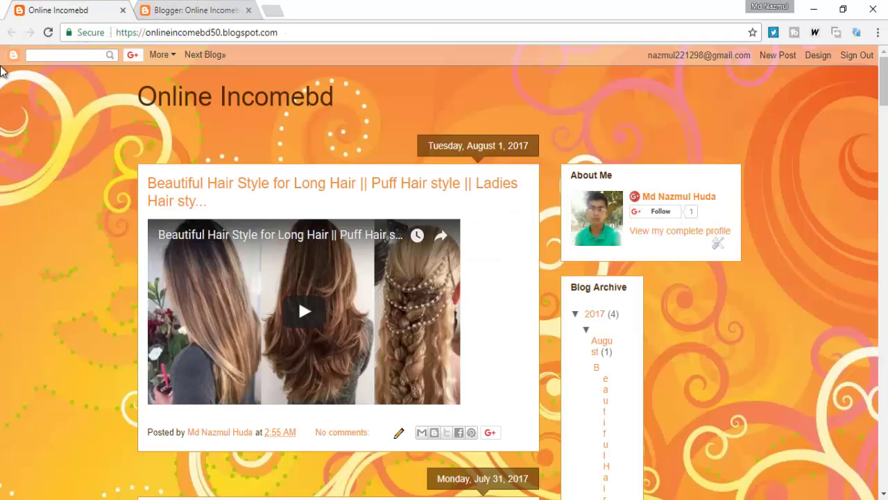
left_click(46, 32)
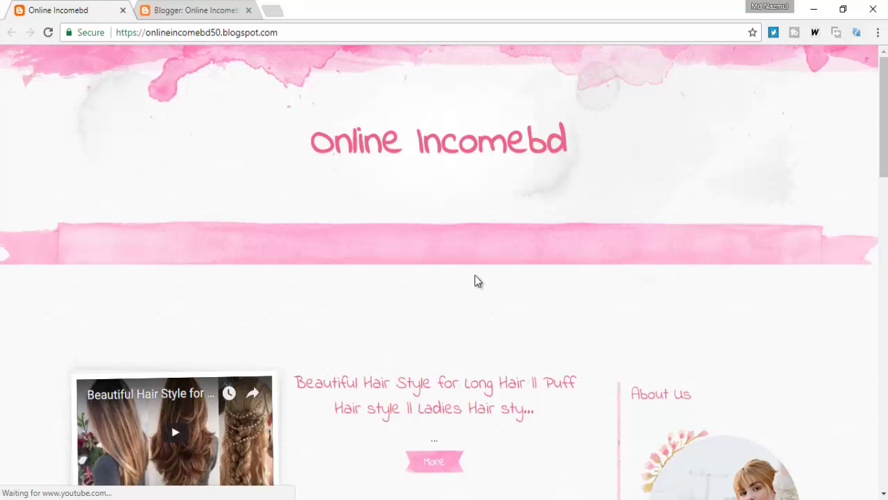
scroll(476, 277, "down", 3)
scroll(475, 280, "down", 12)
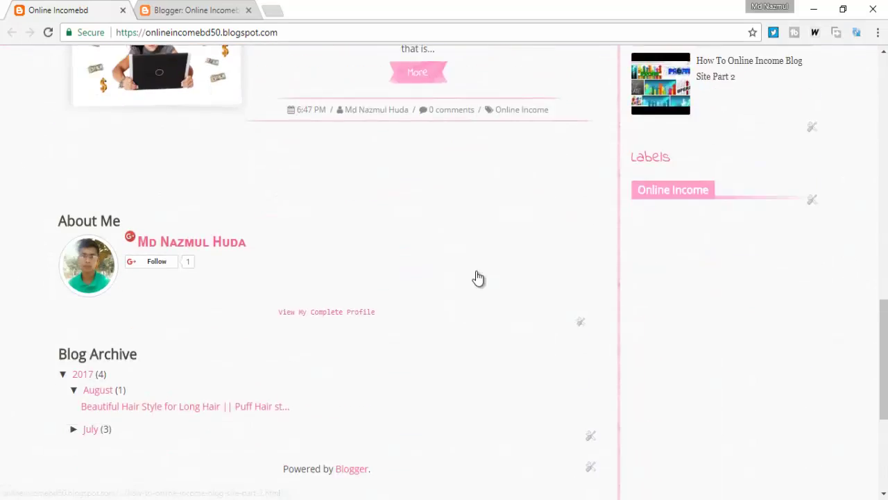
scroll(476, 276, "down", 1)
scroll(474, 277, "up", 4)
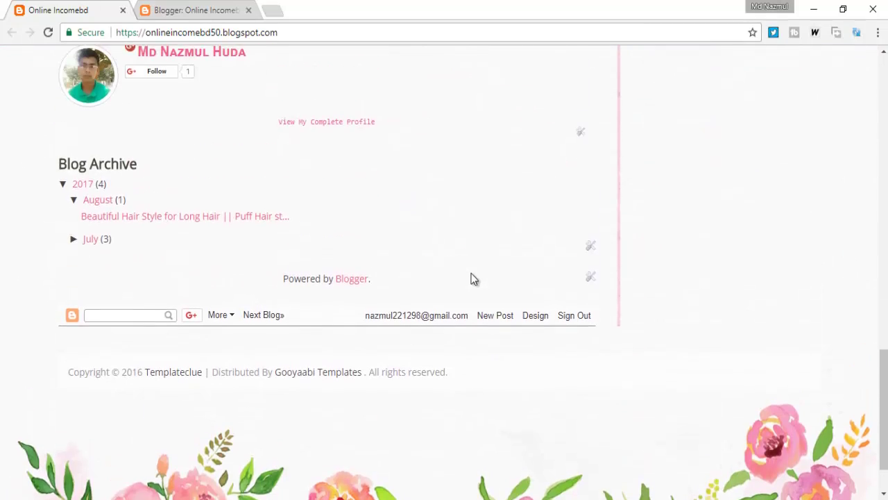
scroll(470, 278, "up", 15)
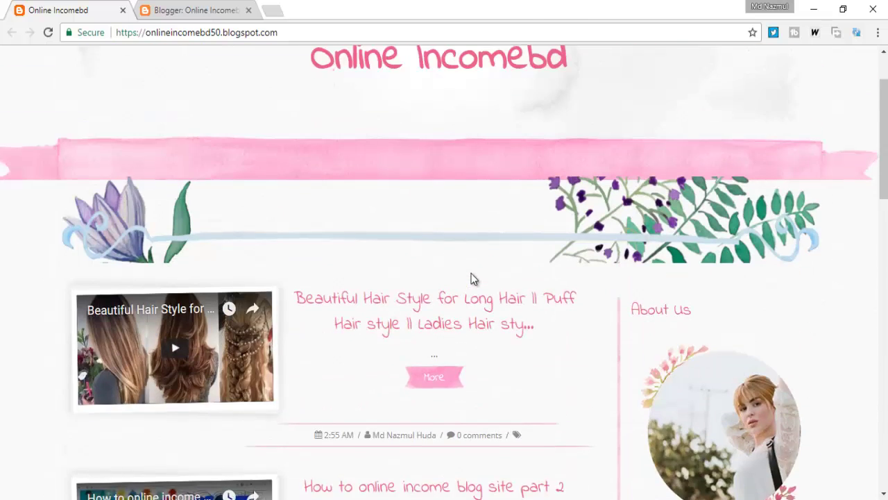